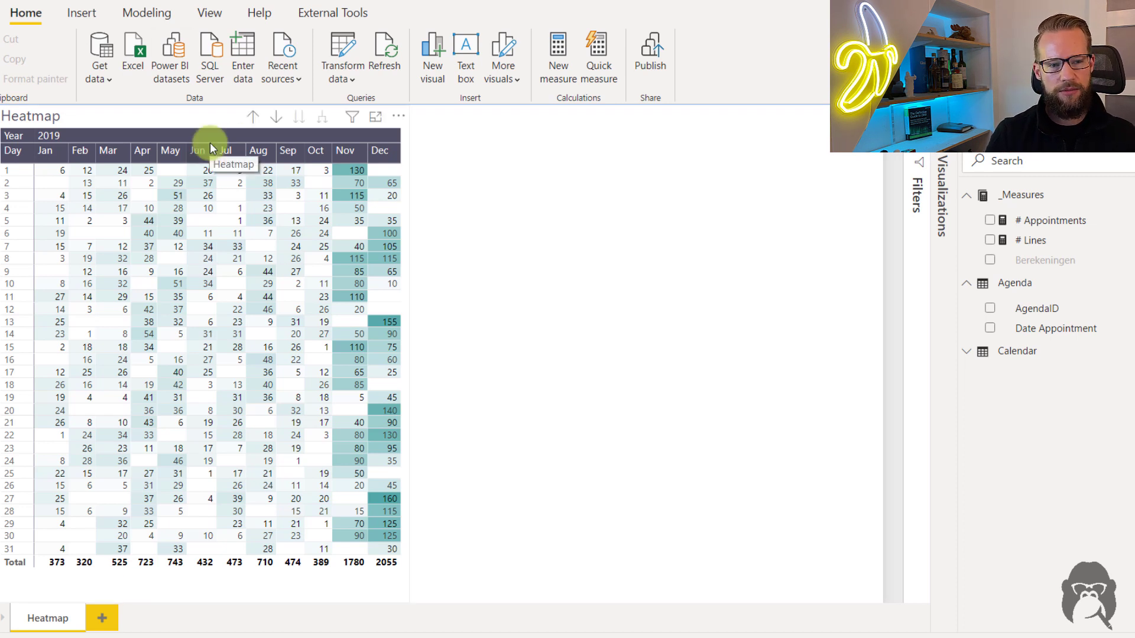
- Inspect the Heatmap's # Appointments white-to-teal background colour scale and cancel without changes
click(193, 109)
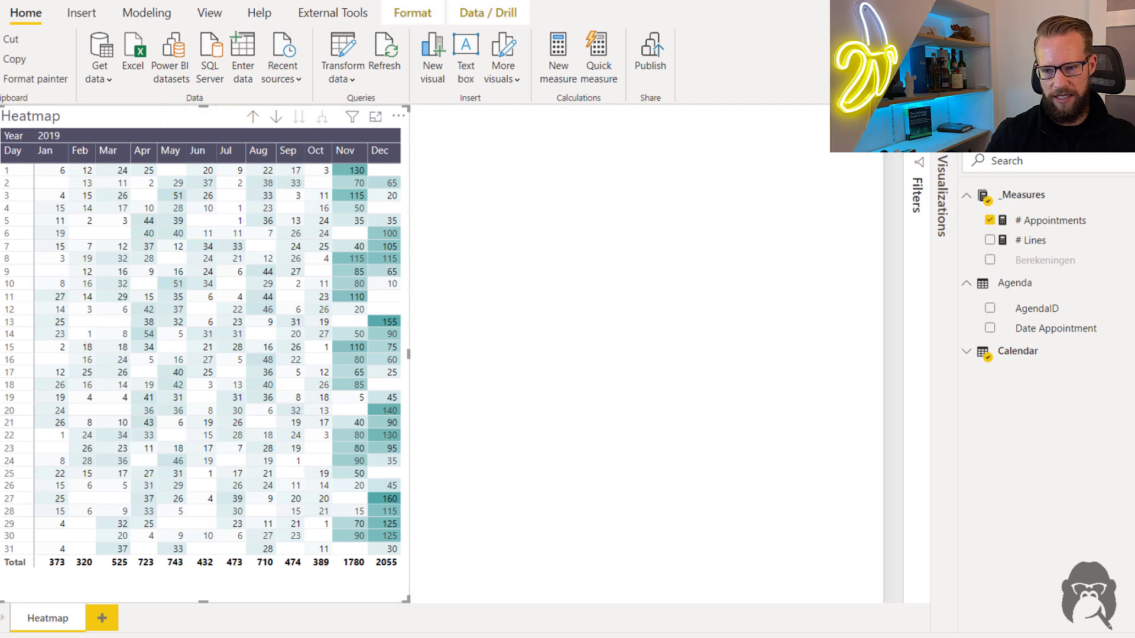
click(941, 177)
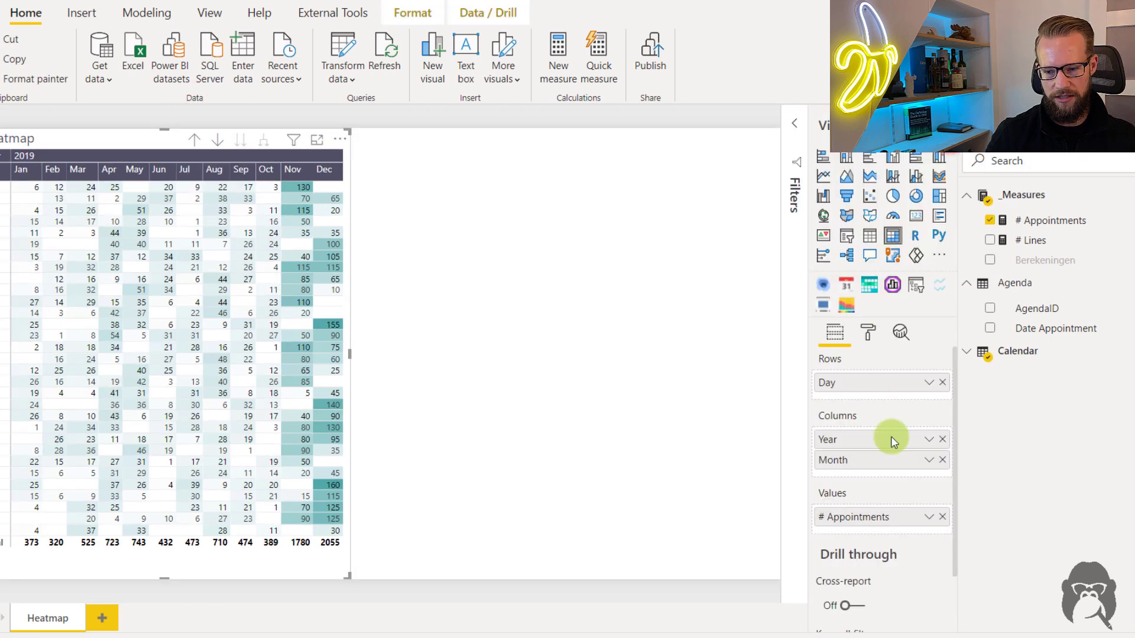
right_click(934, 516)
mouse_move(988, 451)
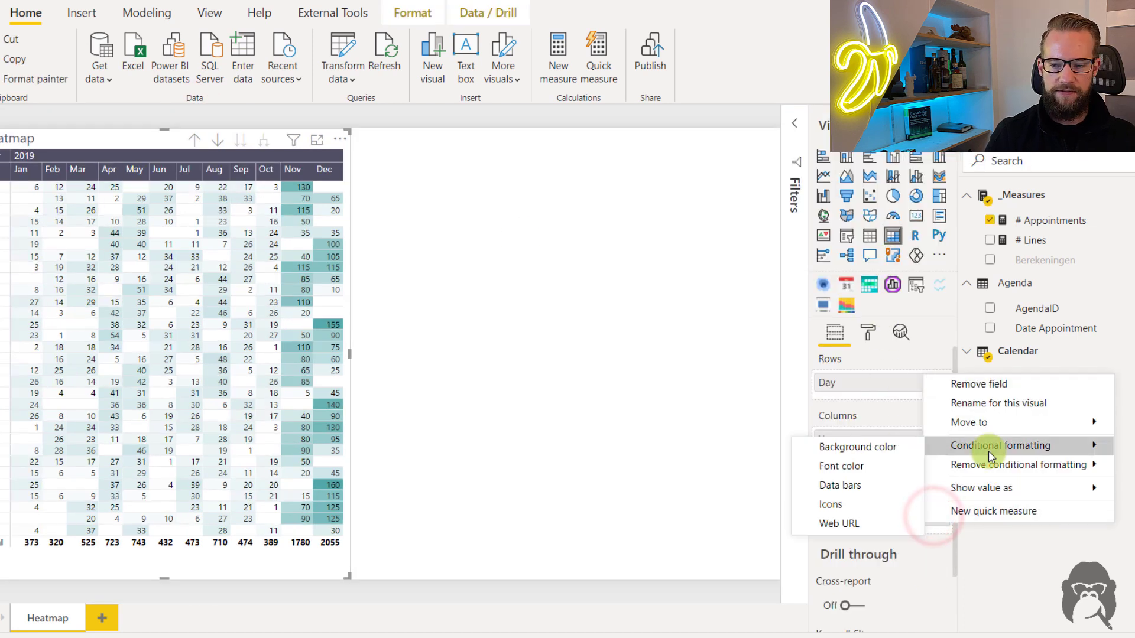
click(864, 447)
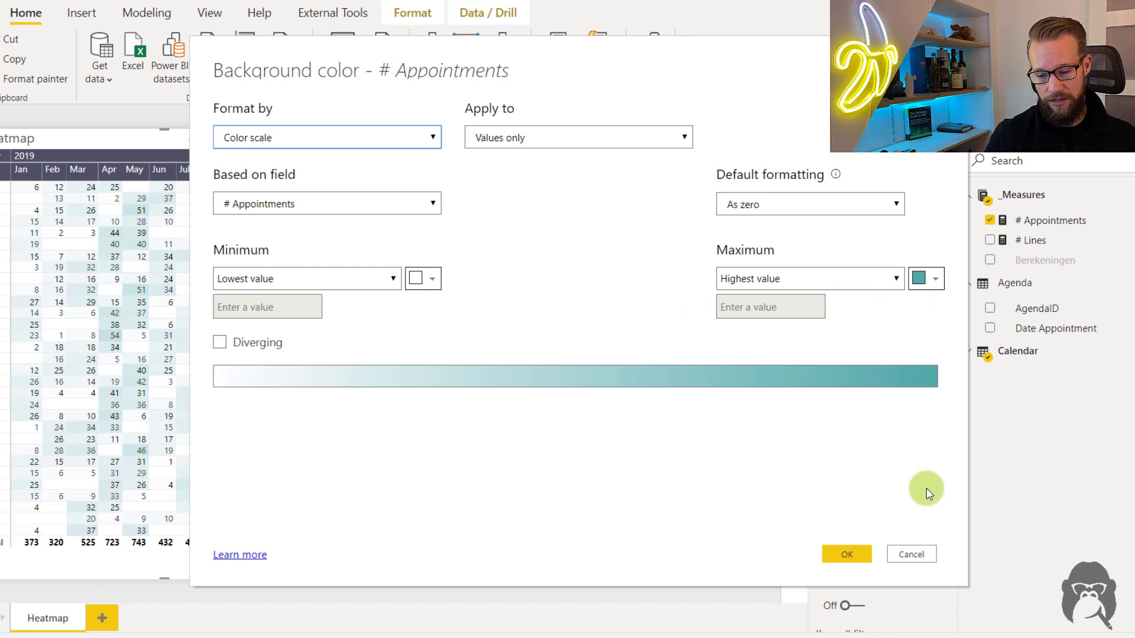
click(923, 556)
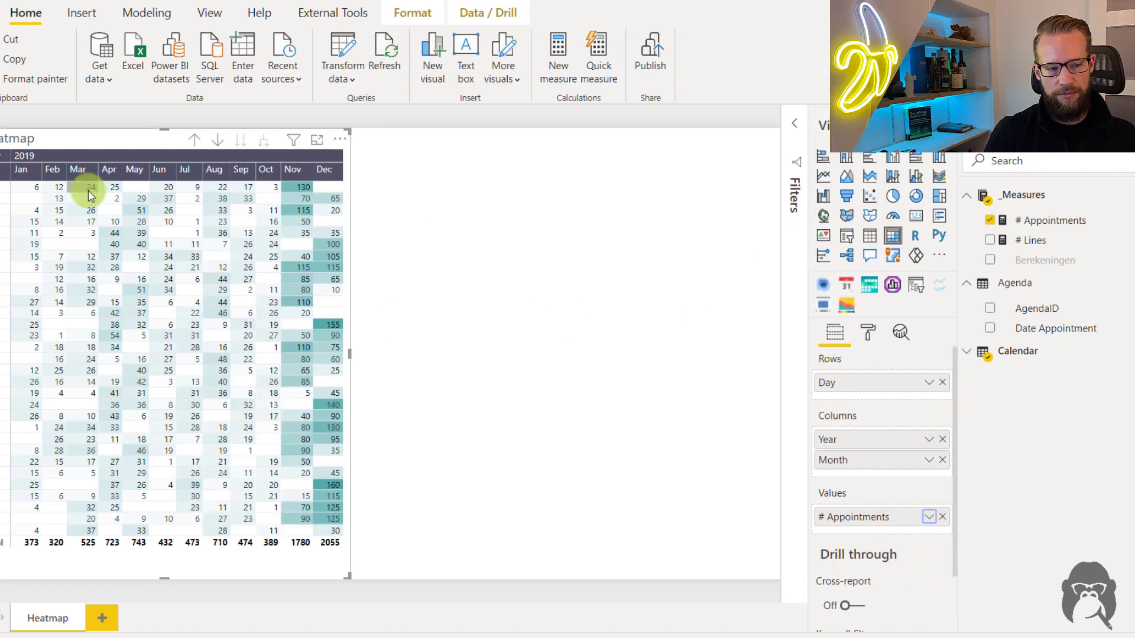
- Copy and paste the Heatmap matrix, move the copy to the right half, and remove # Appointments from it
click(104, 139)
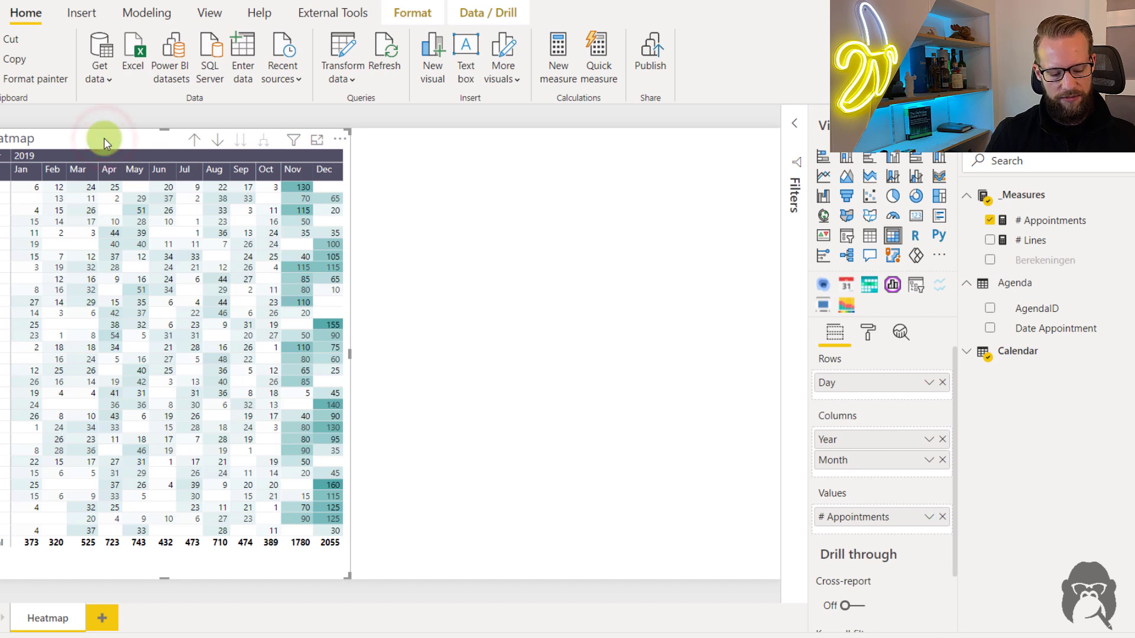
key(ctrl+c)
key(ctrl+v)
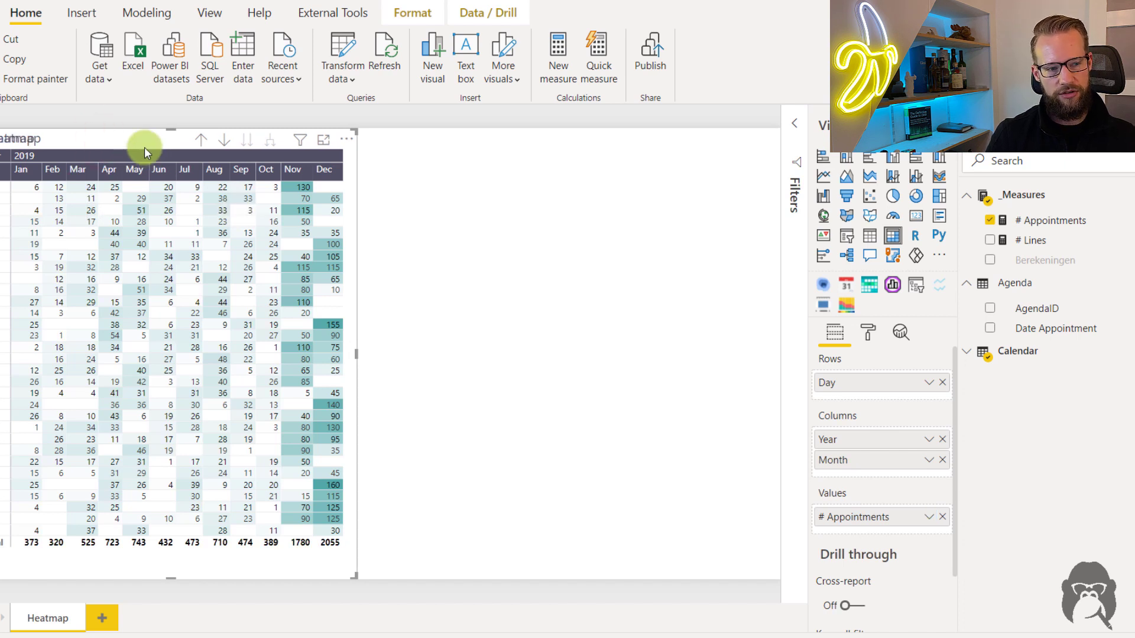
drag(120, 134, 689, 176)
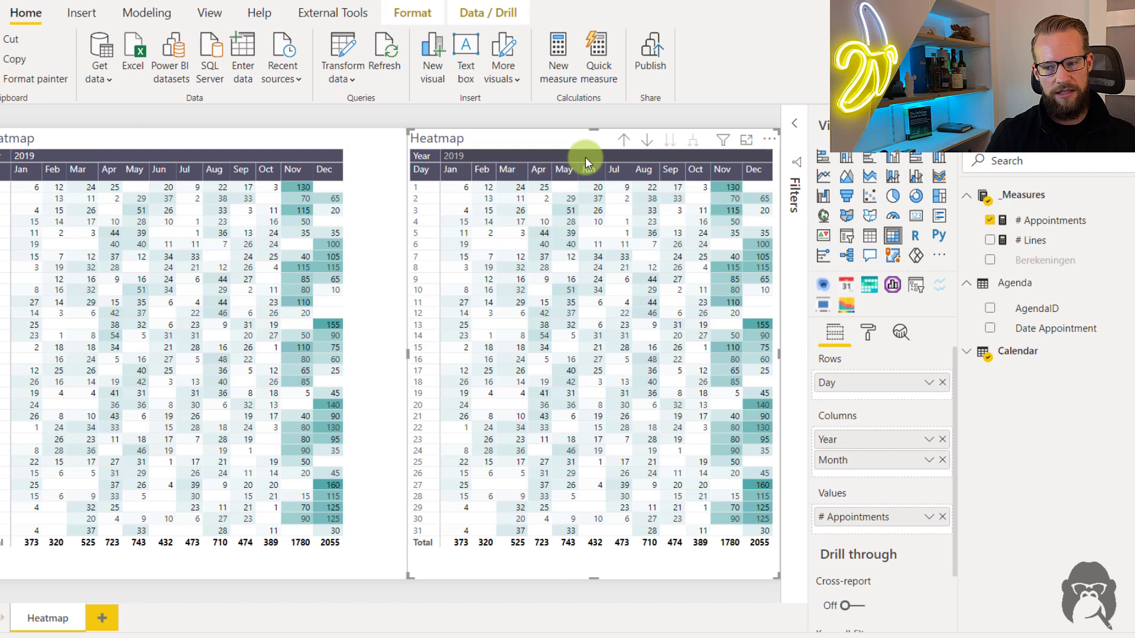
click(940, 517)
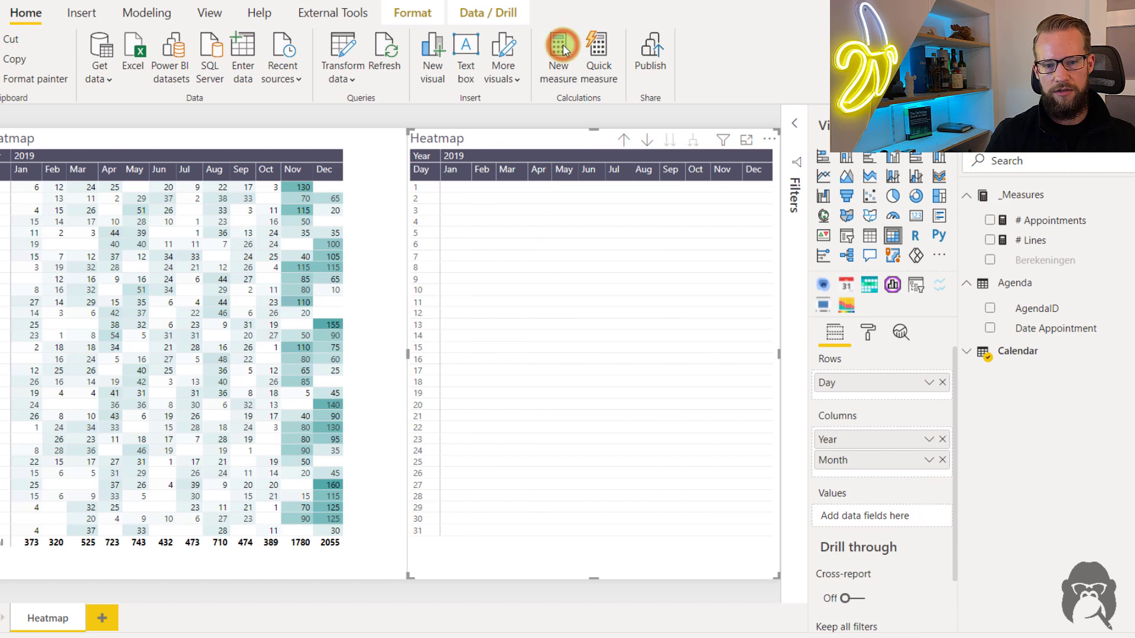
- Start a new measure '# Appointments - Conditional formatting' = CALCULATE([# Appointments], ..
click(559, 46)
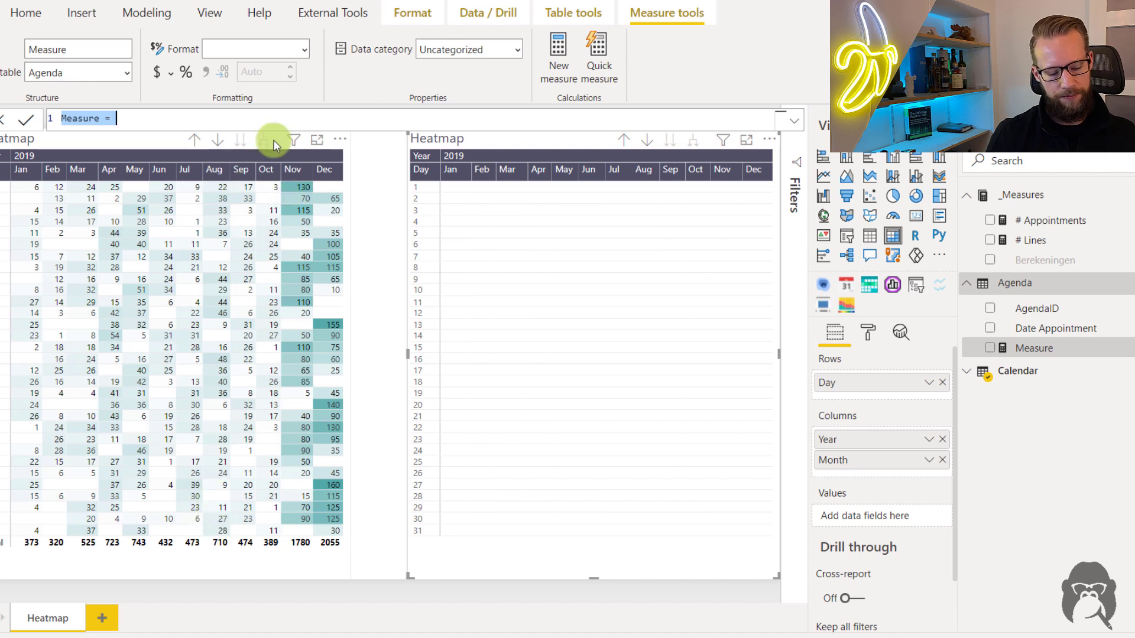
text(# A)
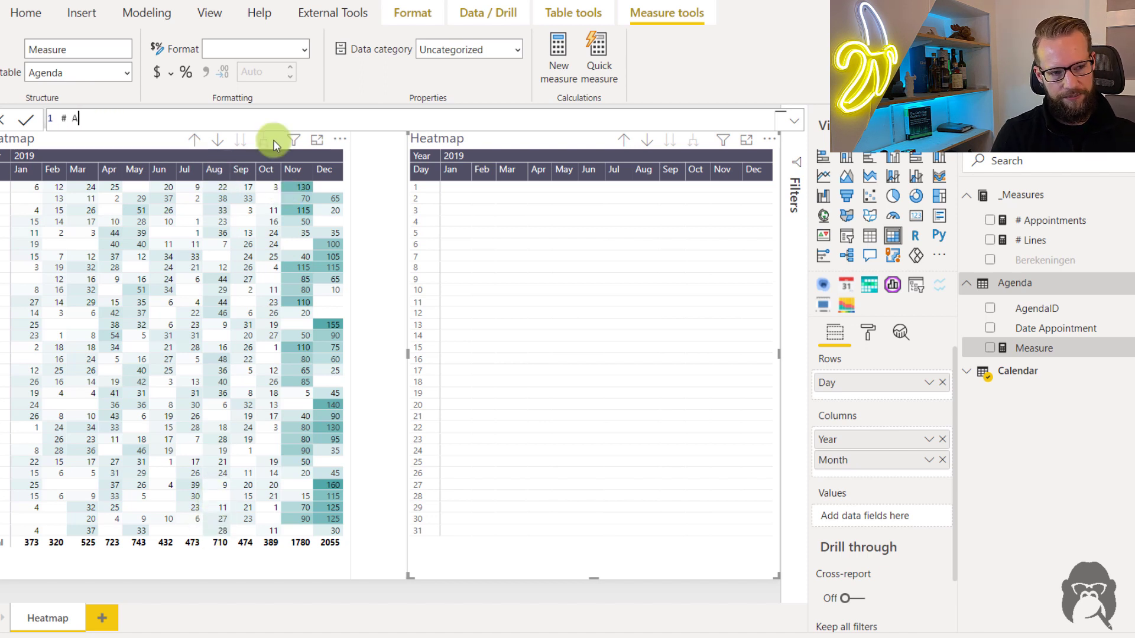
text(ppointments )
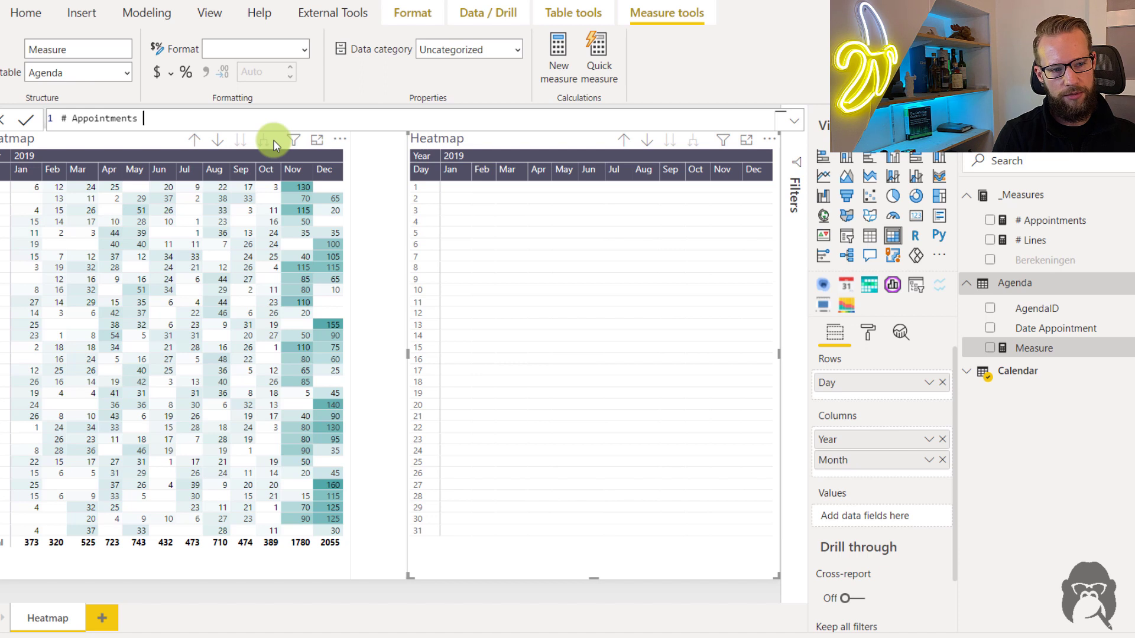
text(- Conditional formatting )
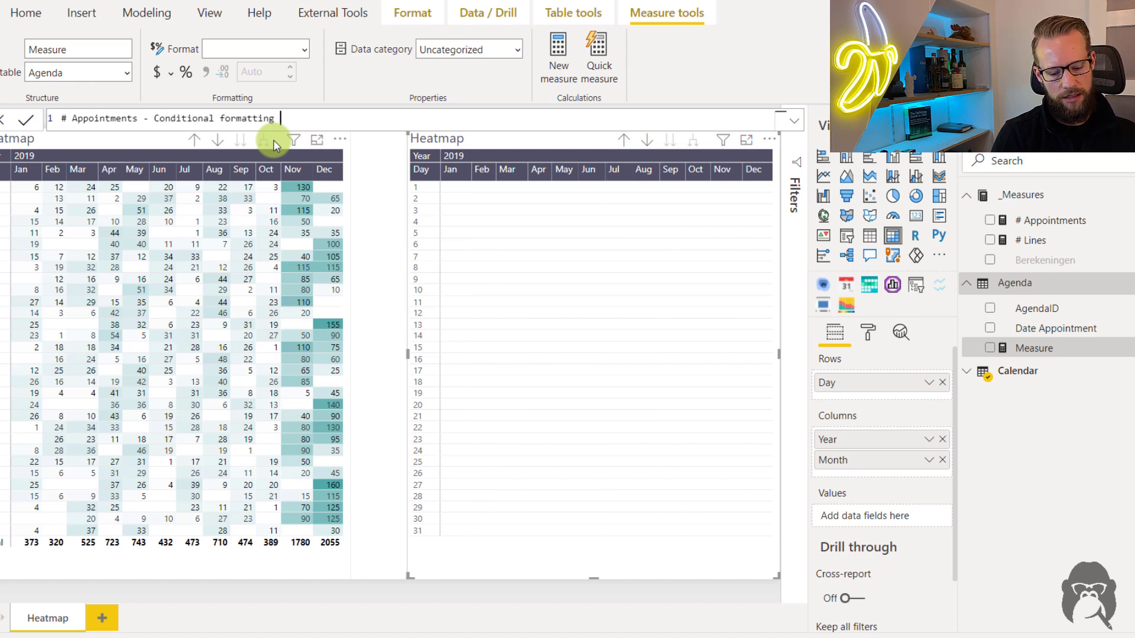
text(=)
key(shift+Return)
text(cal)
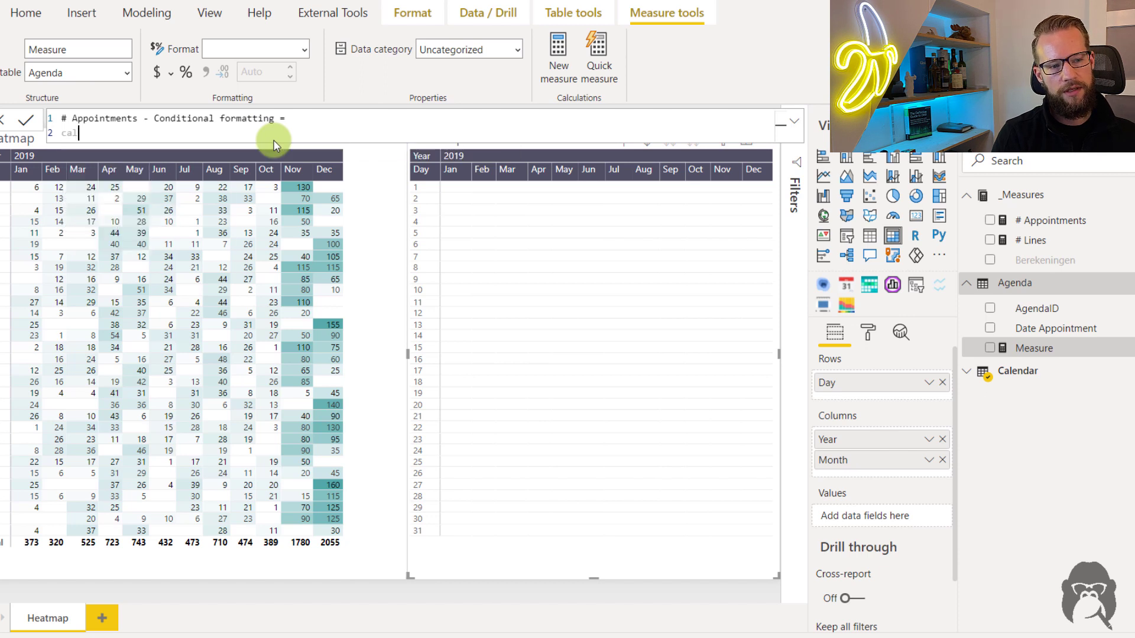
text(c)
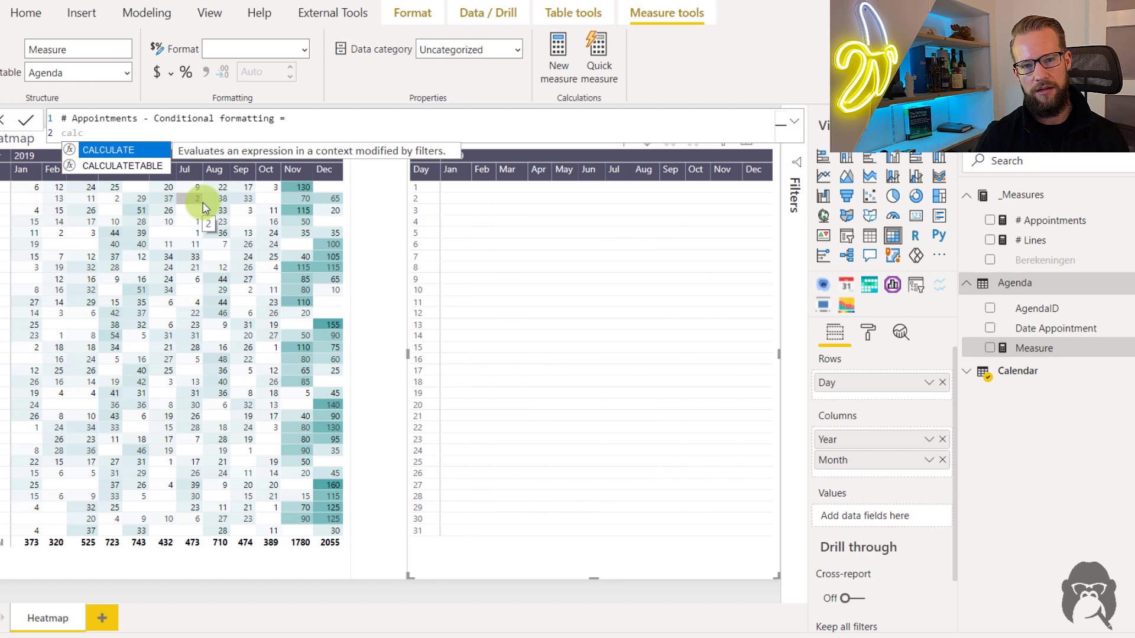
key(Escape)
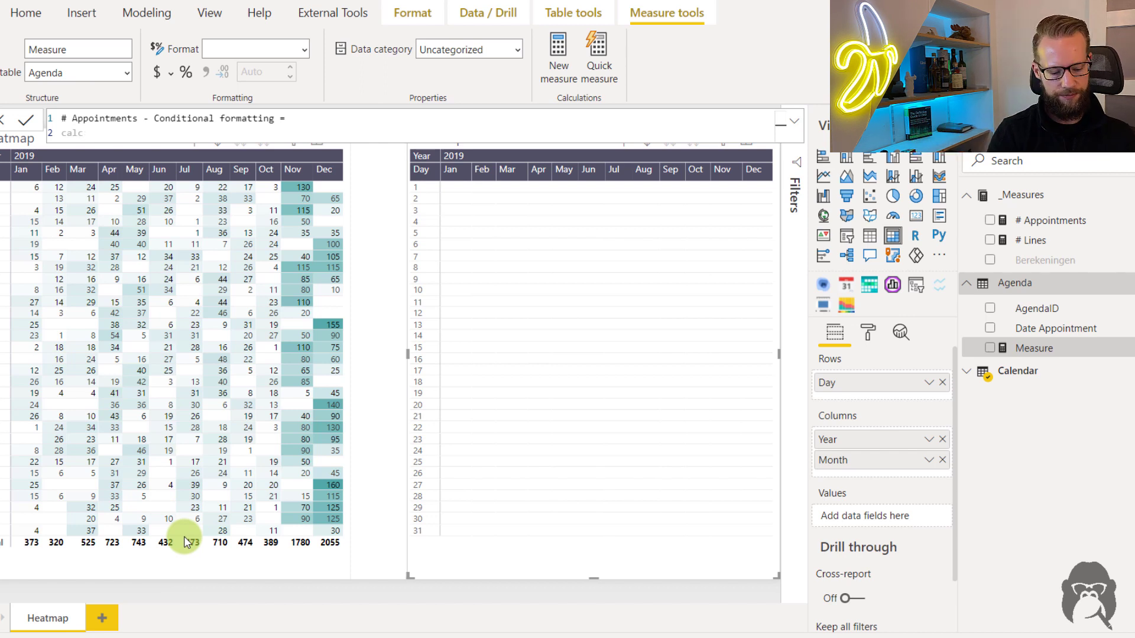
text(u)
key(Tab)
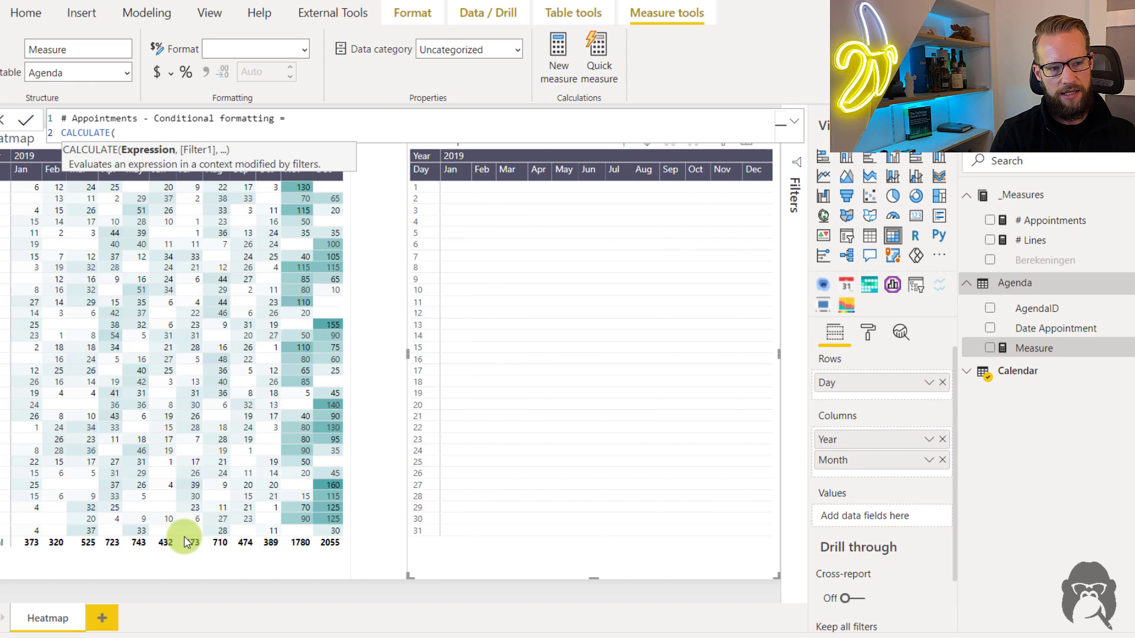
key(shift+Return)
text([)
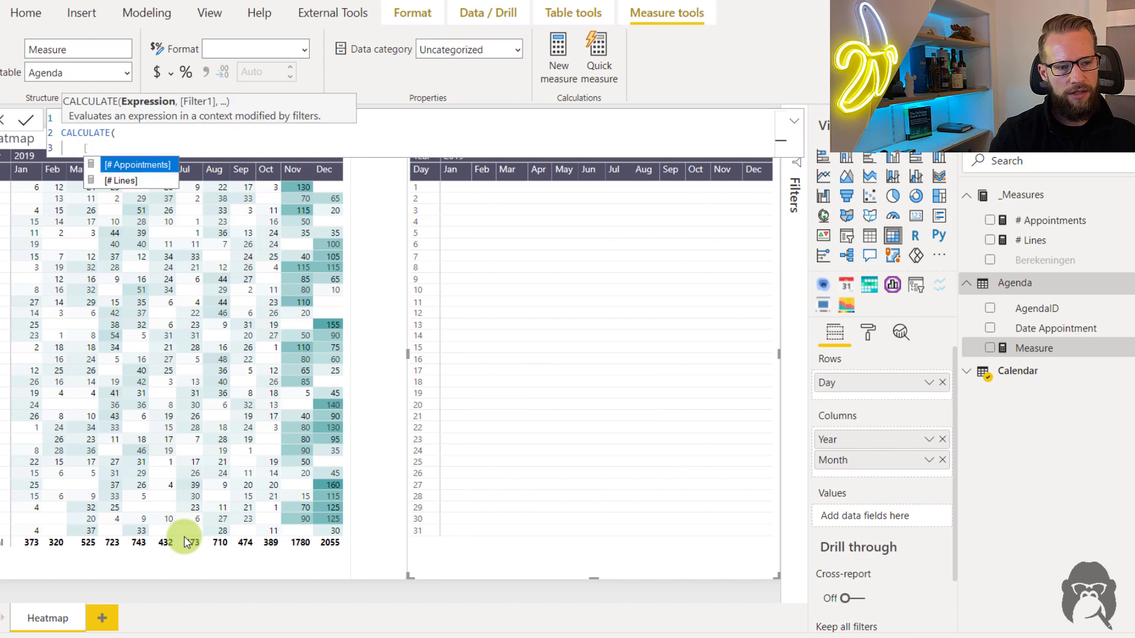
key(Tab)
text(,)
key(shift+Return)
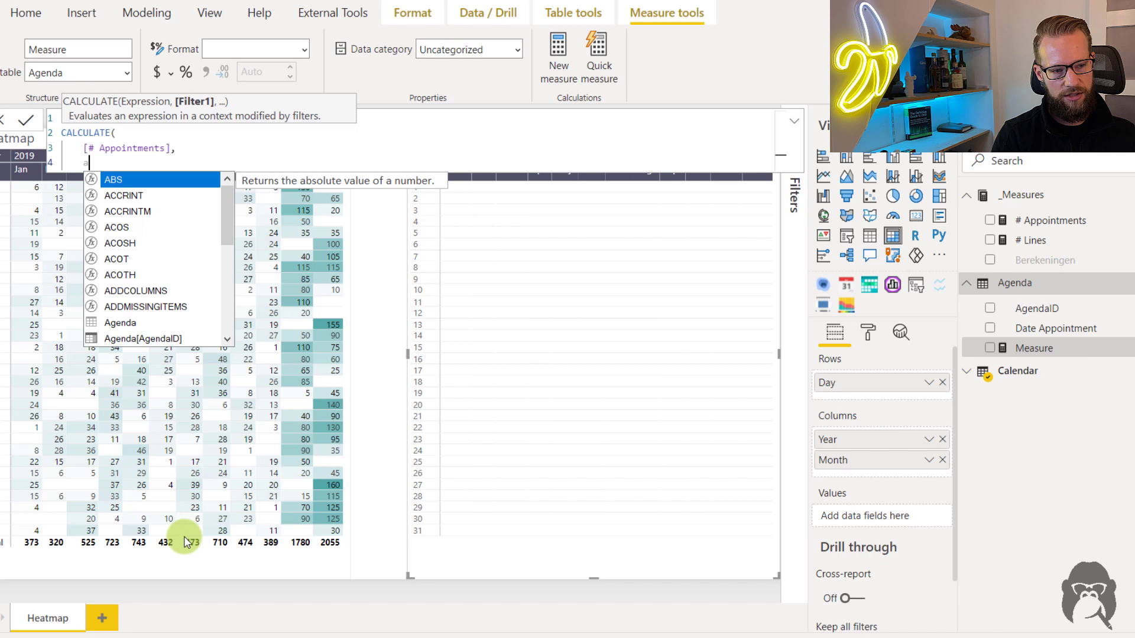
- Add the ALL('Calendar'[Day Number]) filter and close the CALCULATE formula
text(ALL( )
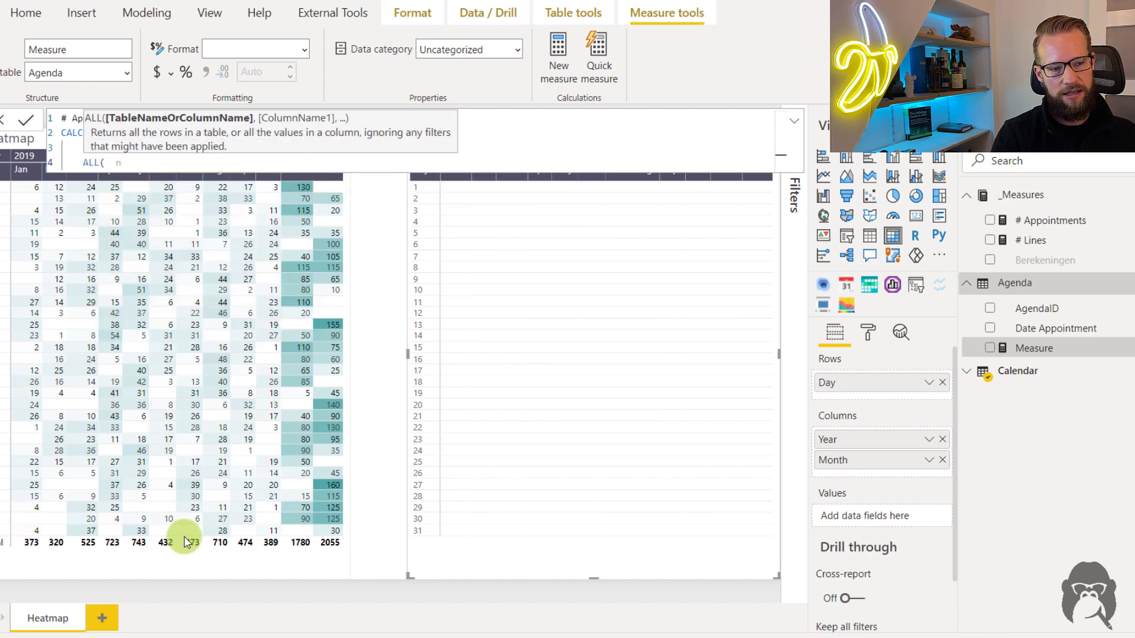
text( day)
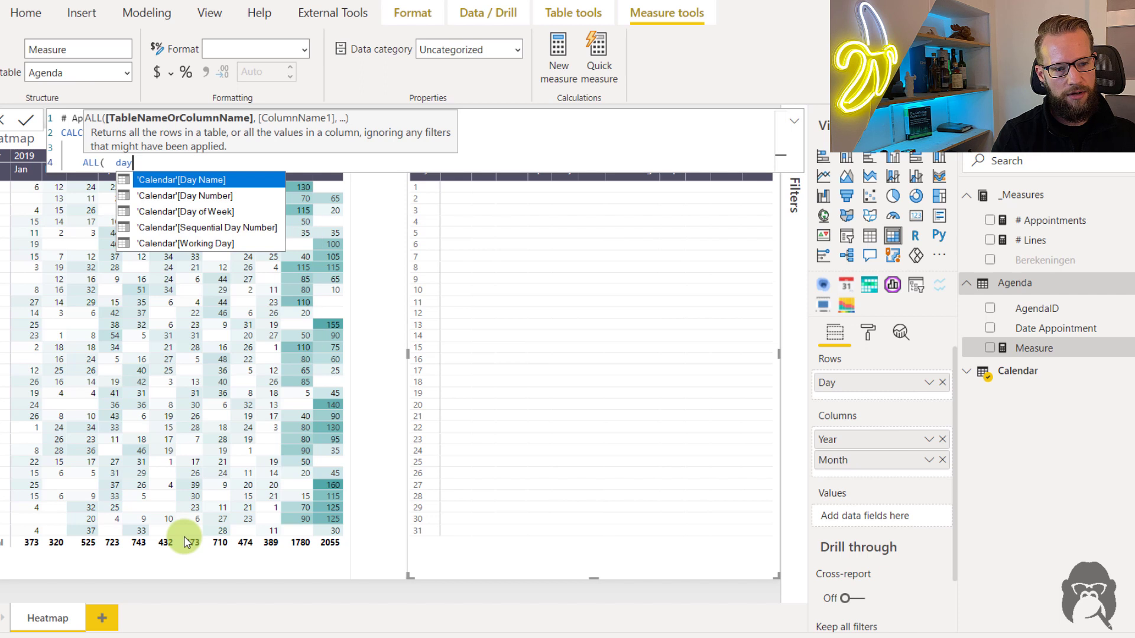
key(Down)
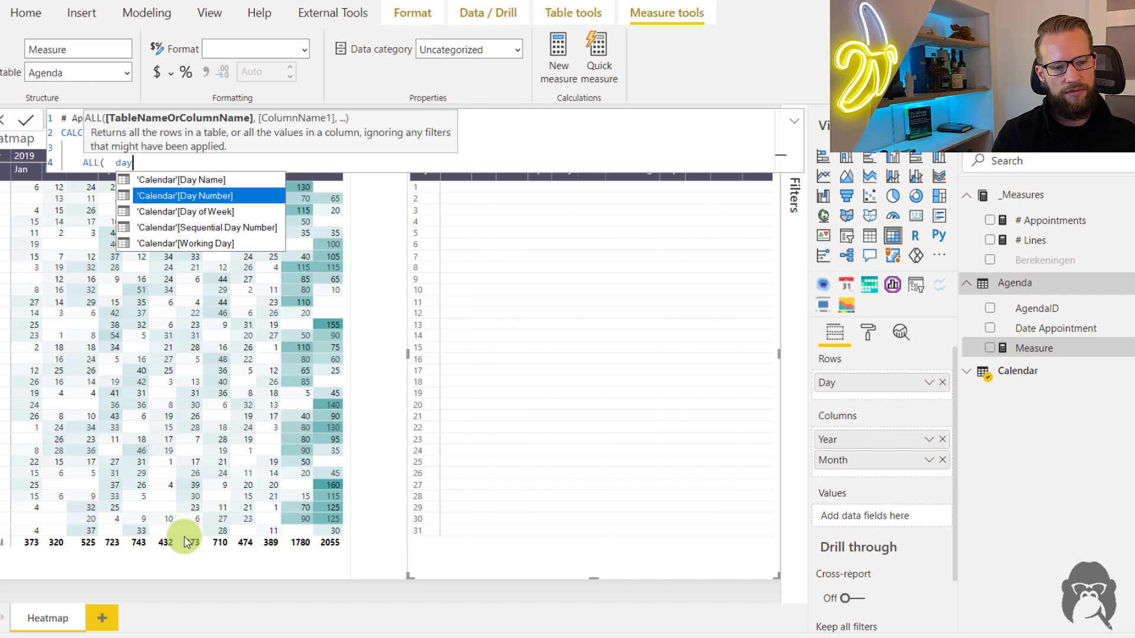
key(BackSpace)
key(BackSpace)
key(BackSpace)
text(numb)
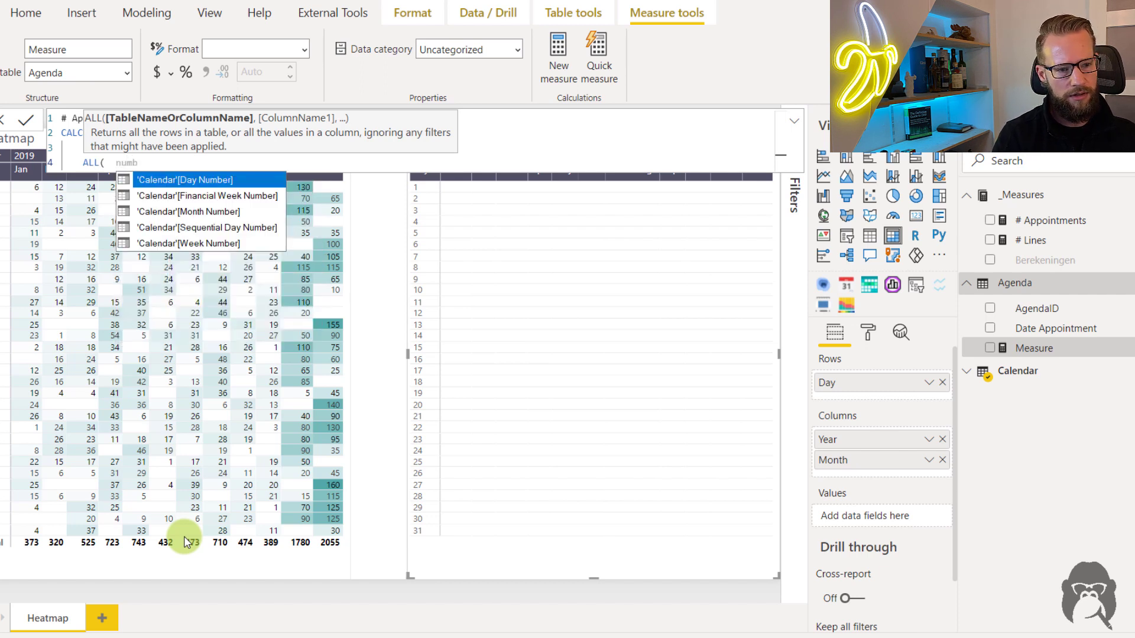
key(Down)
key(Down)
key(BackSpace)
key(BackSpace)
key(BackSpace)
key(BackSpace)
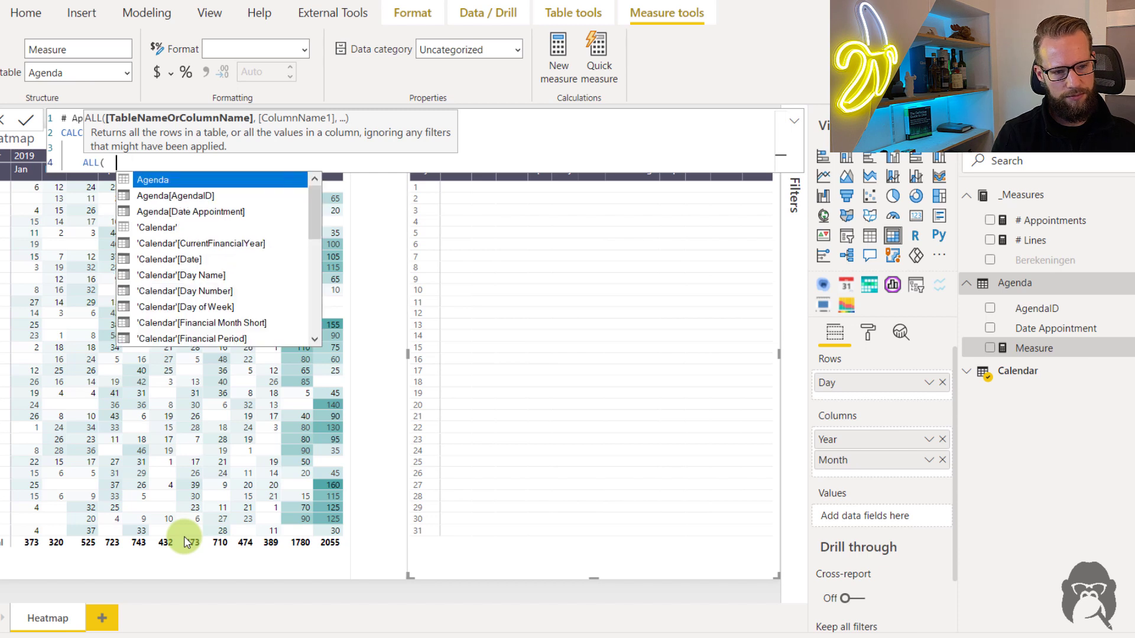
text(day)
key(Down)
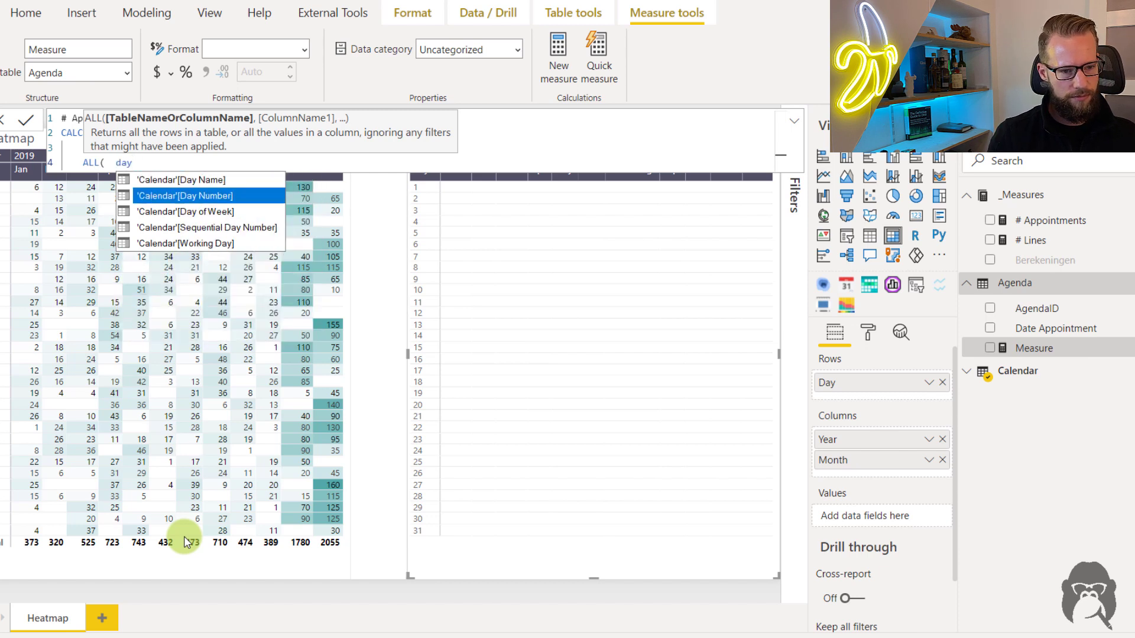
key(Tab)
text())
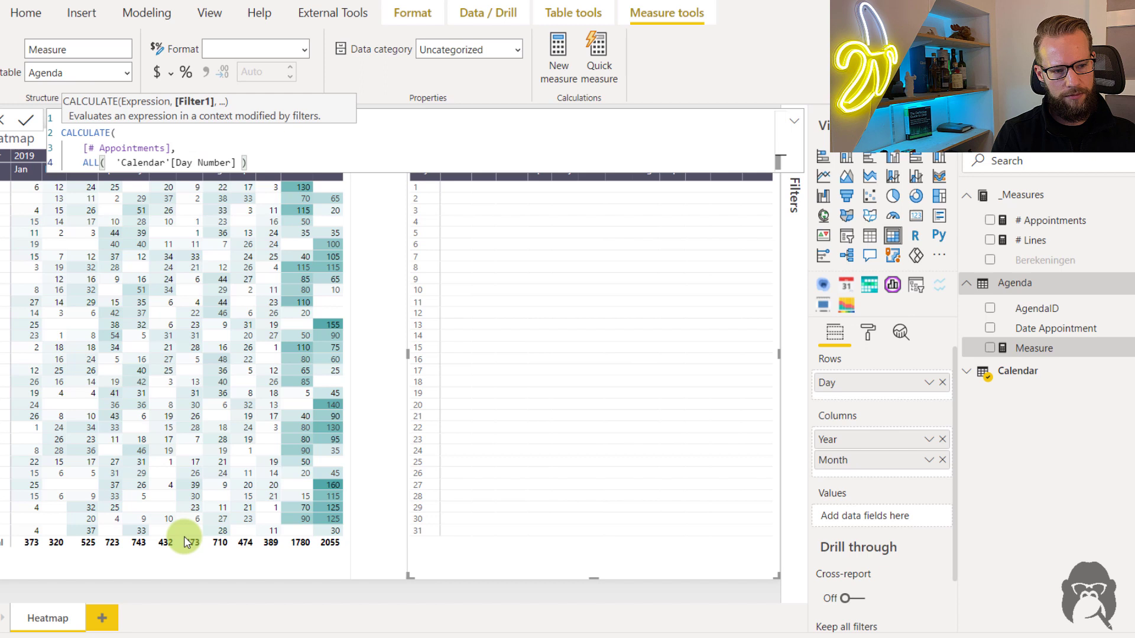
key(Return)
text())
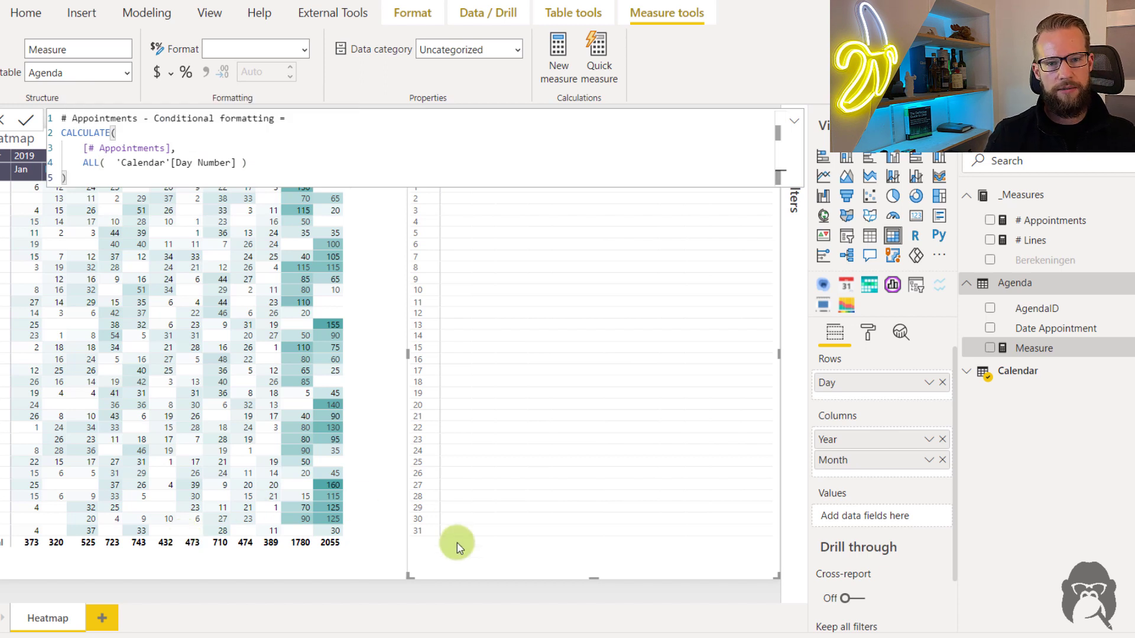
- Commit the measure and add it to the copied matrix, showing month totals on each day row
click(465, 437)
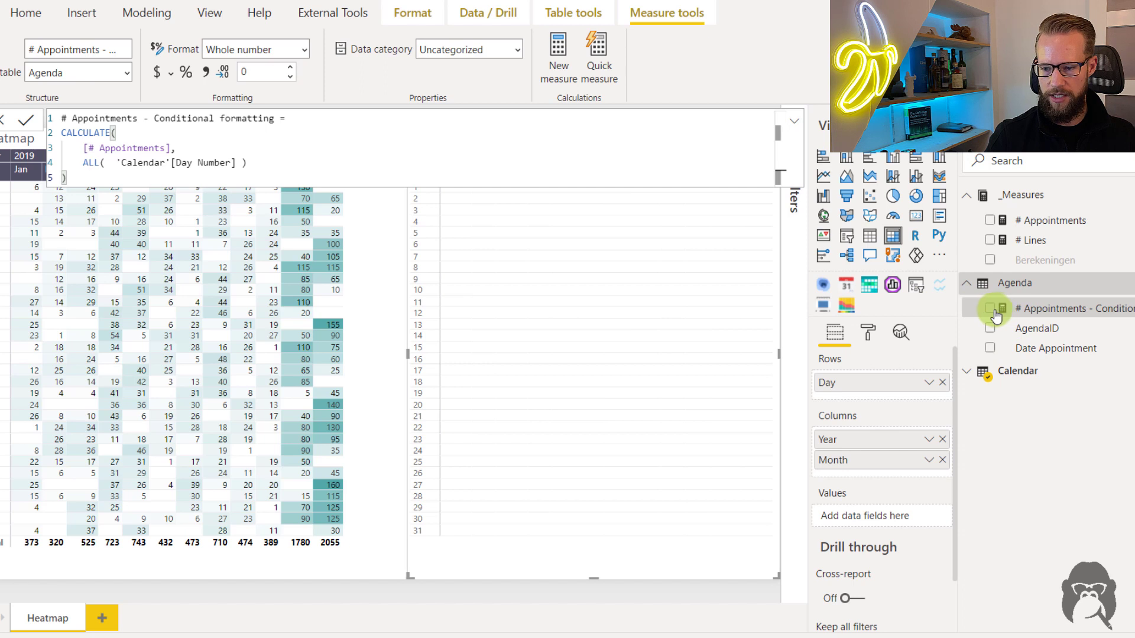
click(992, 309)
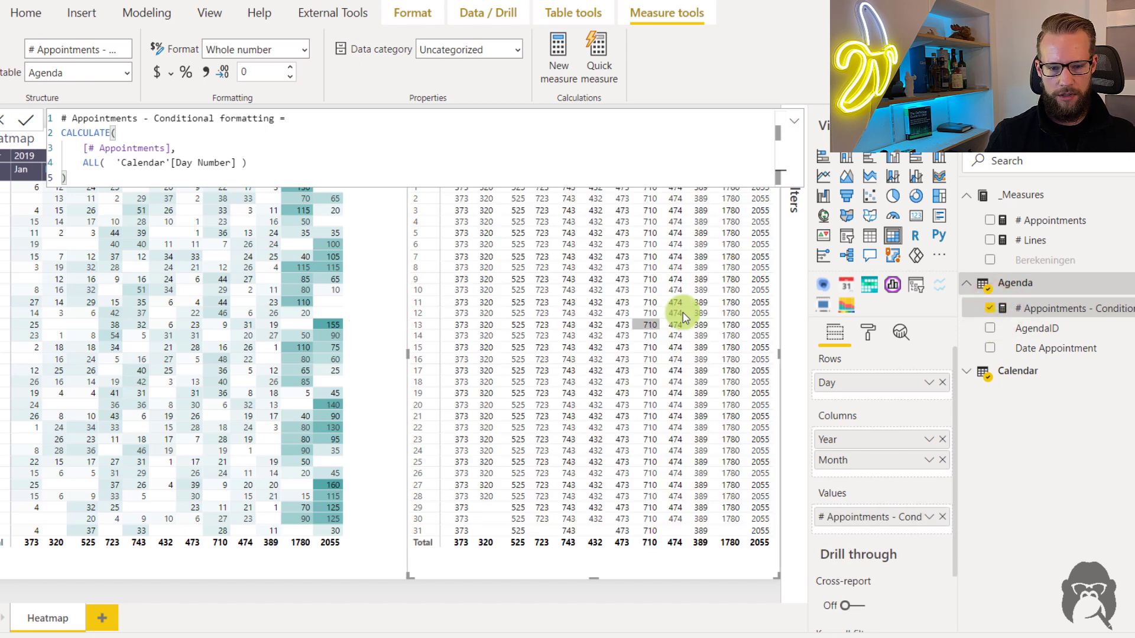
click(572, 600)
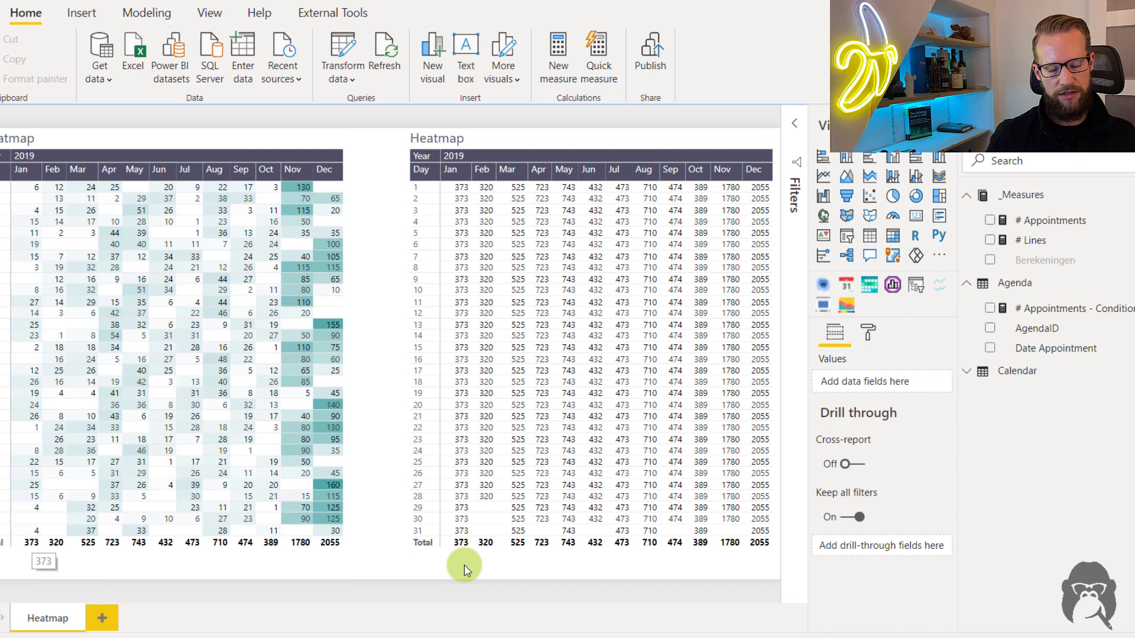
- Reopen the measure and store its CALCULATE expression in a VAR MonthTotal variable
click(1046, 224)
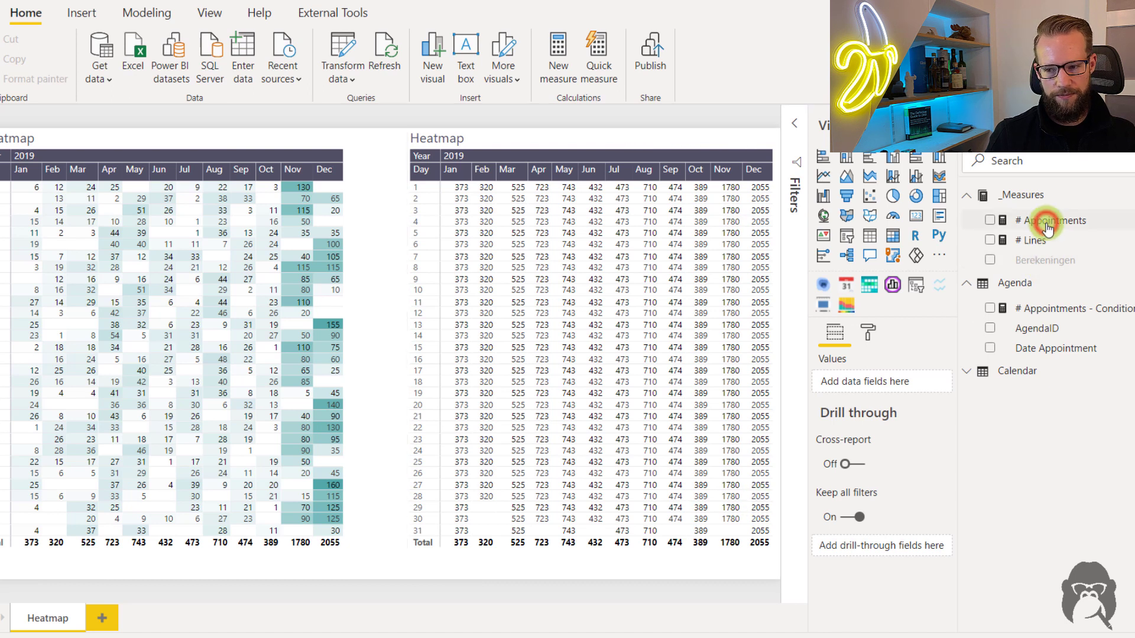
click(1065, 309)
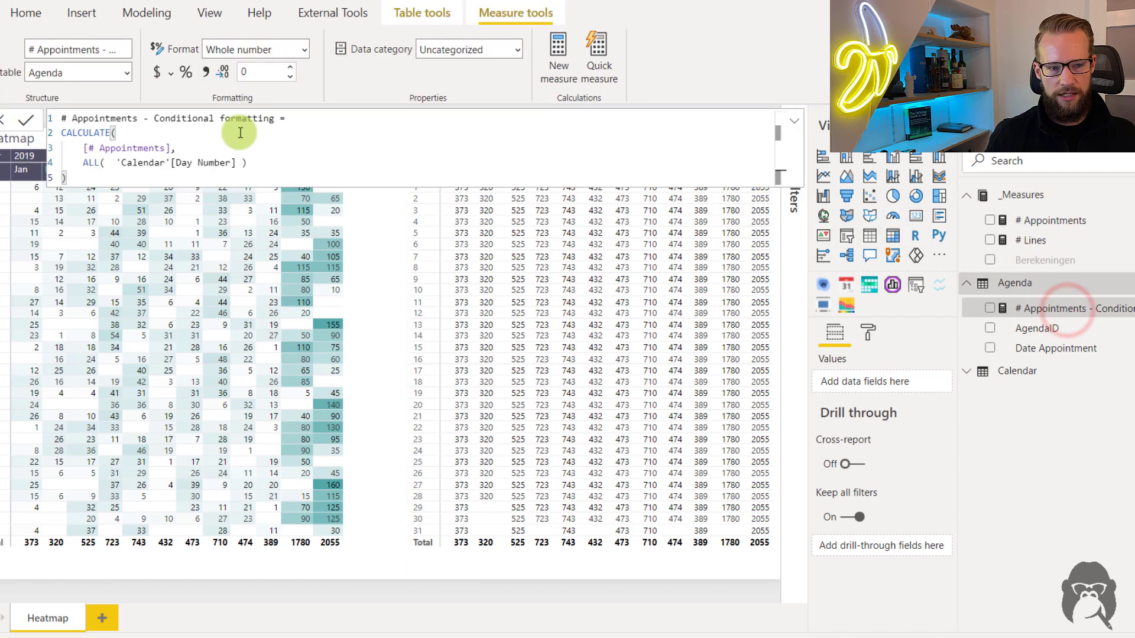
click(323, 116)
key(Return)
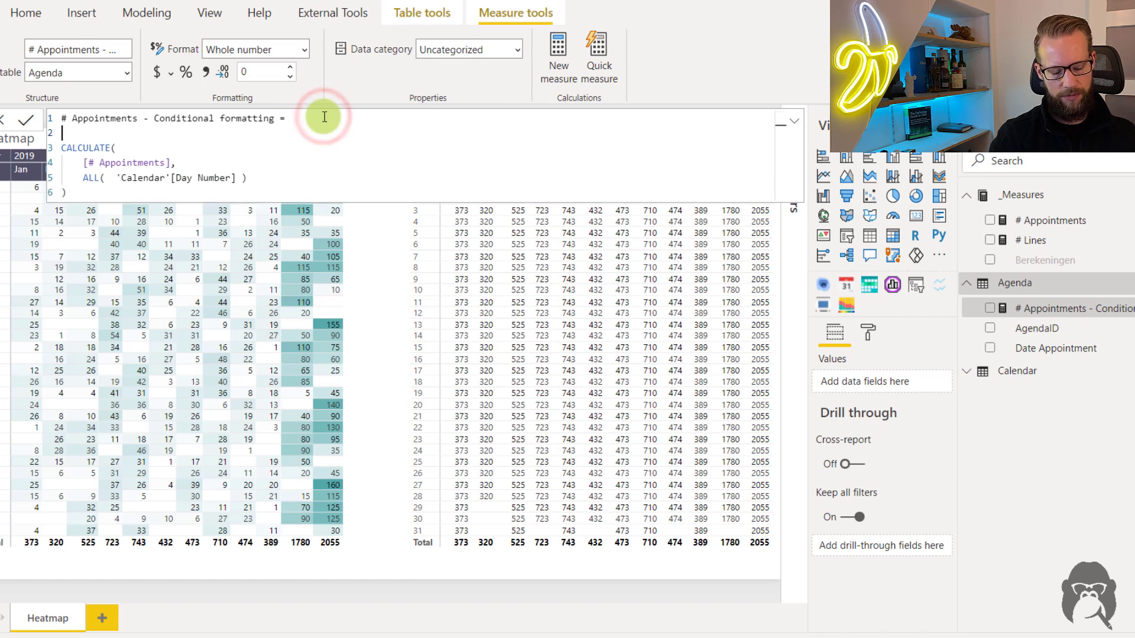
text(VAR MonthTotal =)
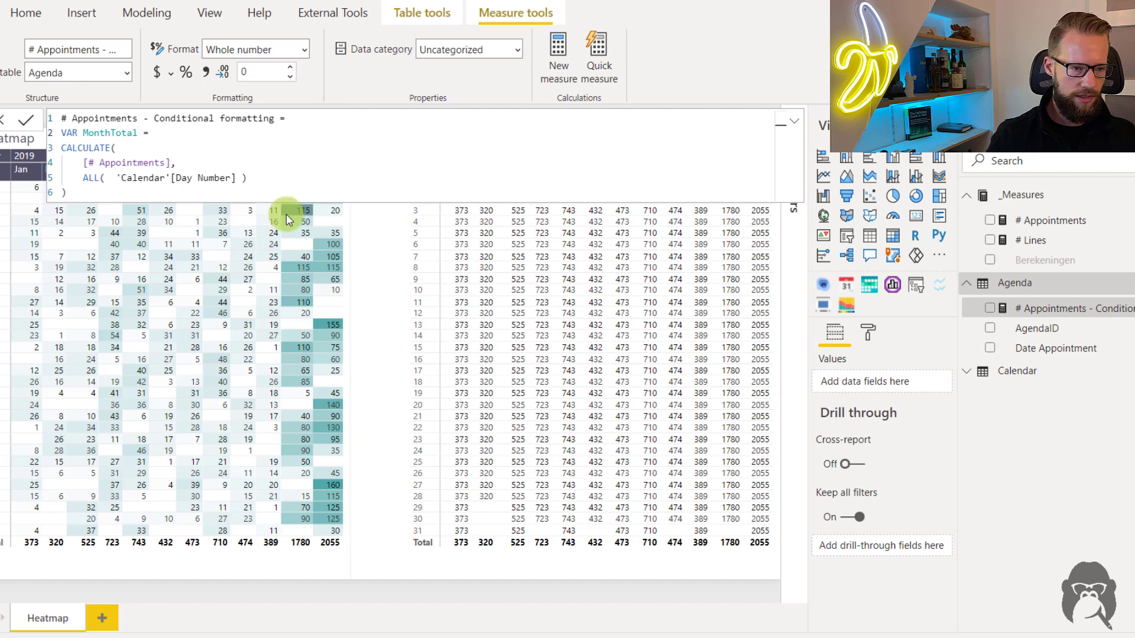
click(185, 194)
key(Return)
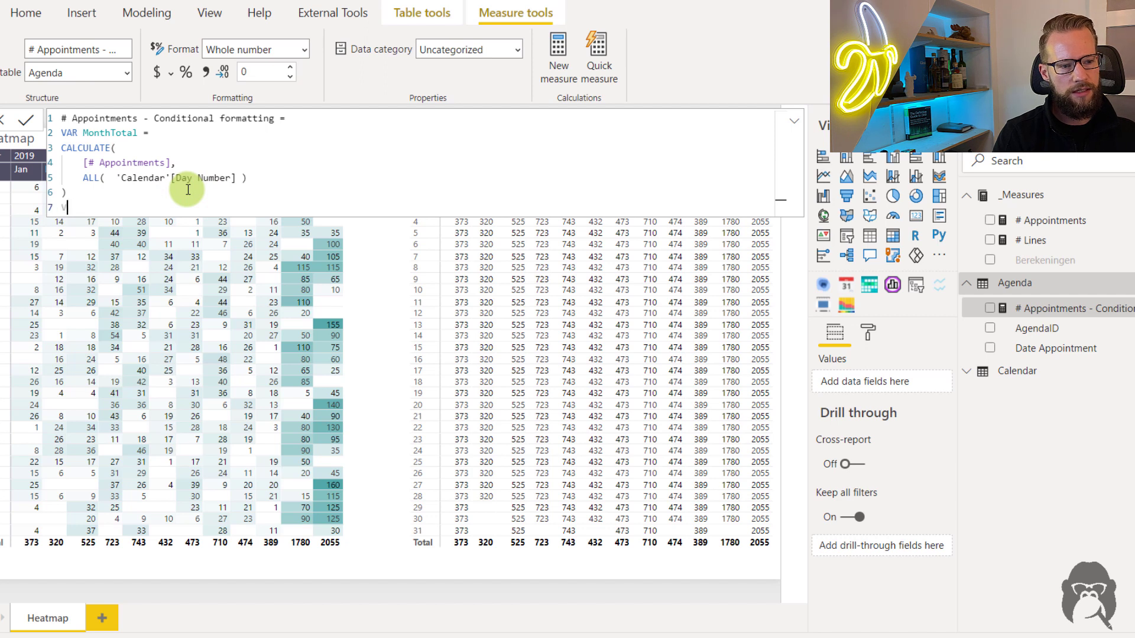
key(Return)
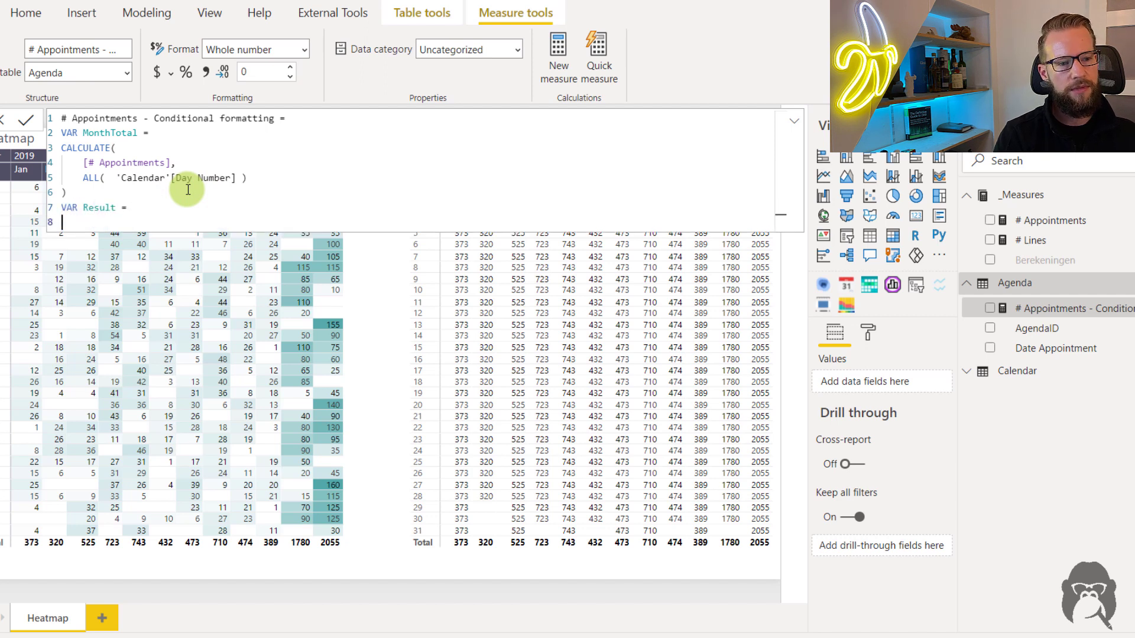
- Add Result = DIVIDE([# Appointments], MonthTotal), RETURN Result, and commit the measure
text(DIVIDE()
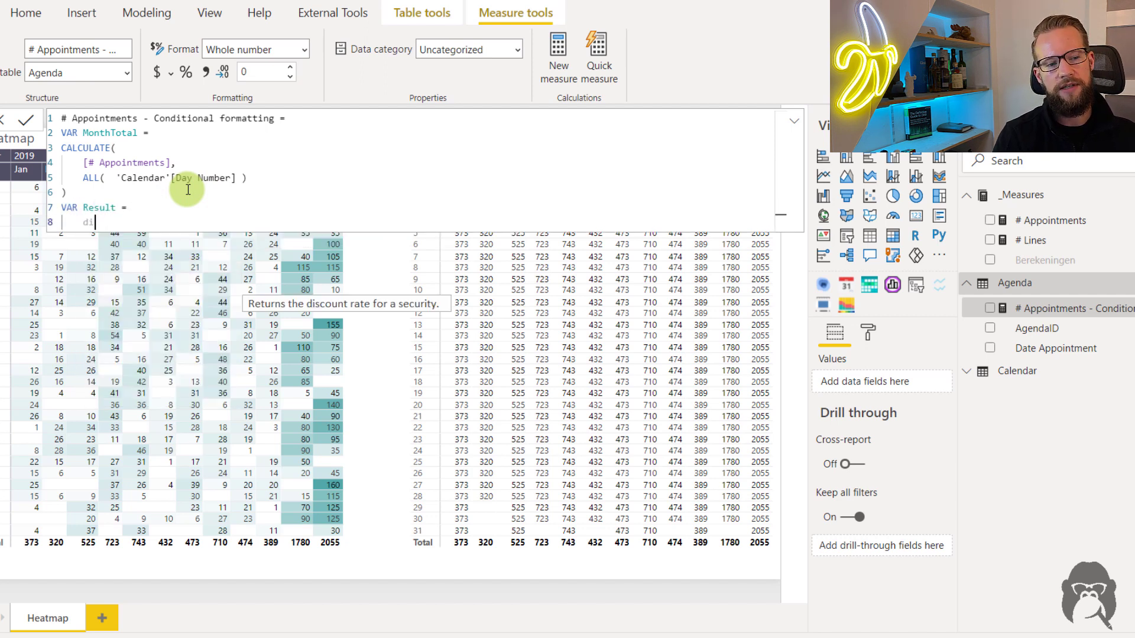
text( [)
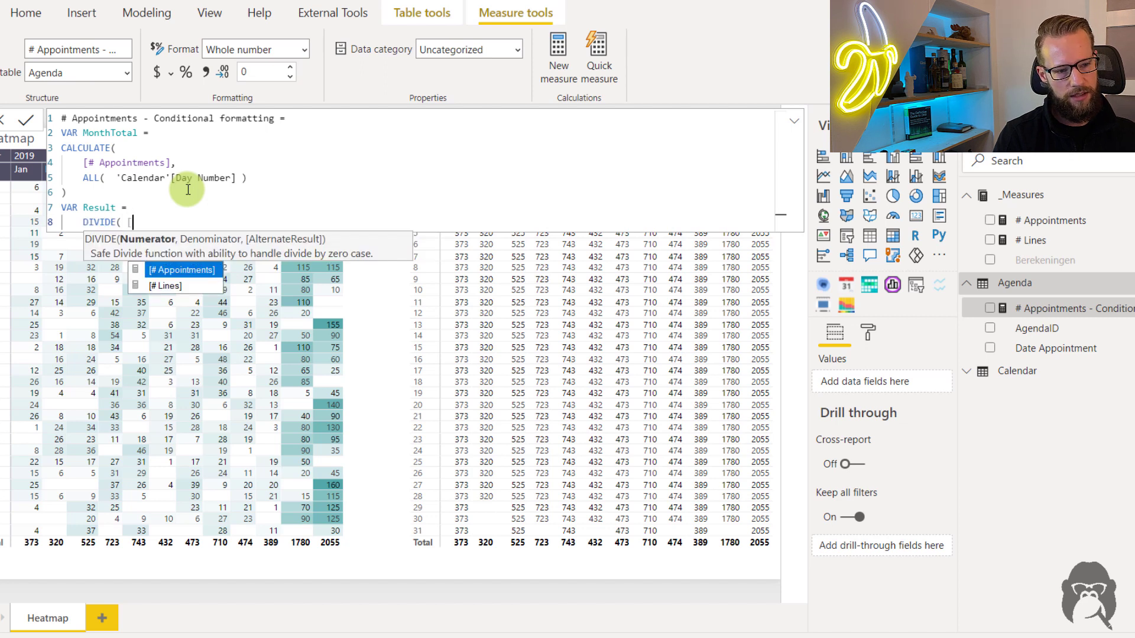
key(Tab)
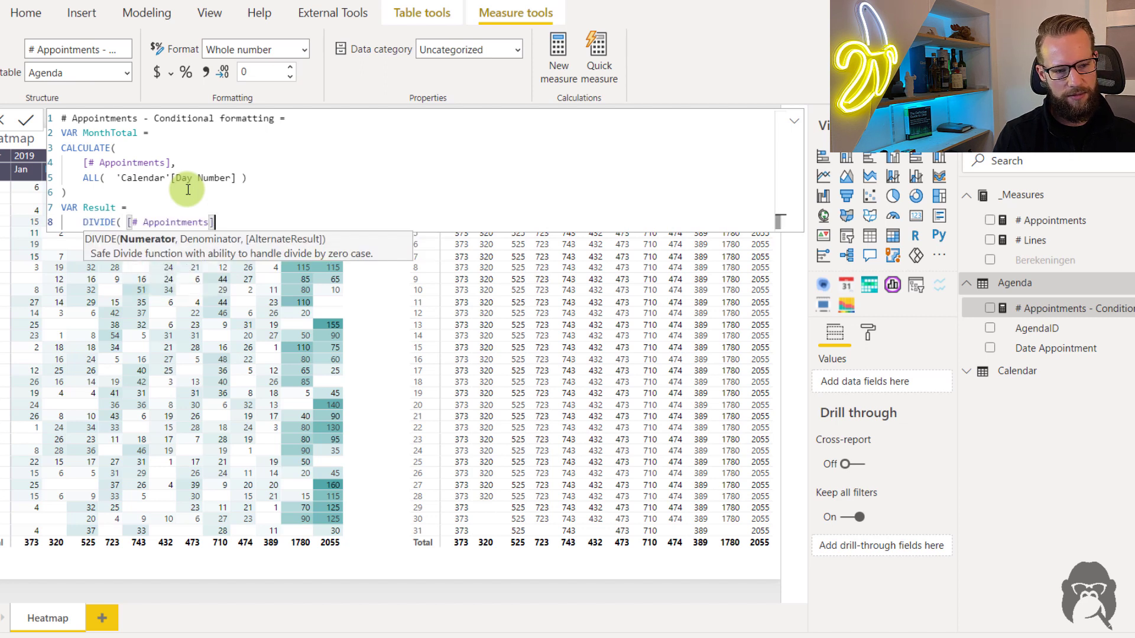
text(, month)
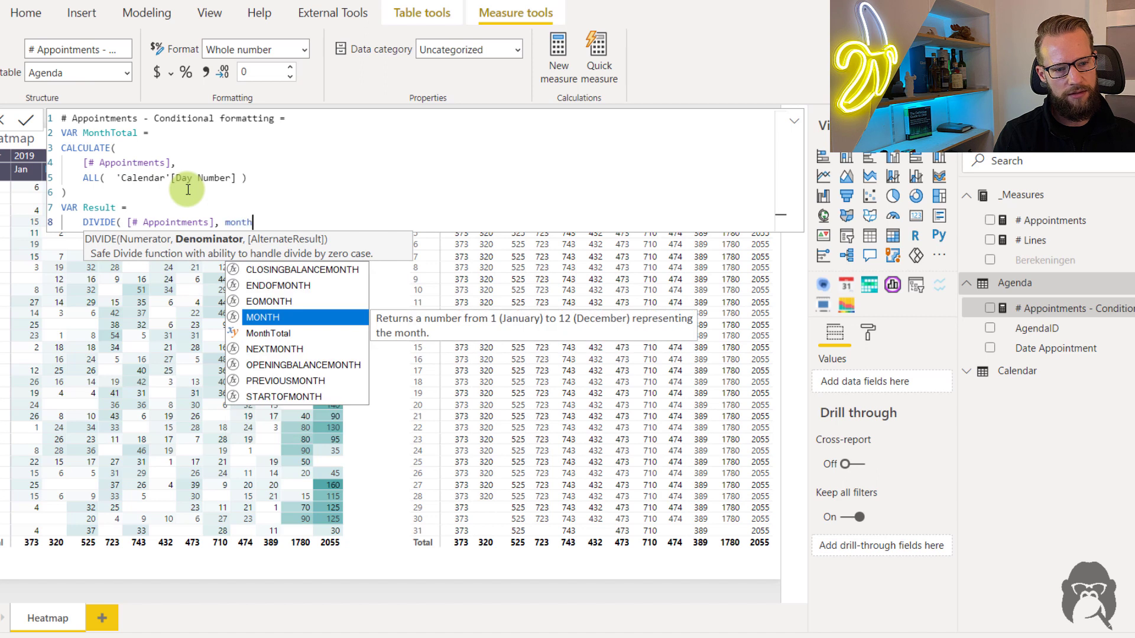
key(Down)
key(Tab)
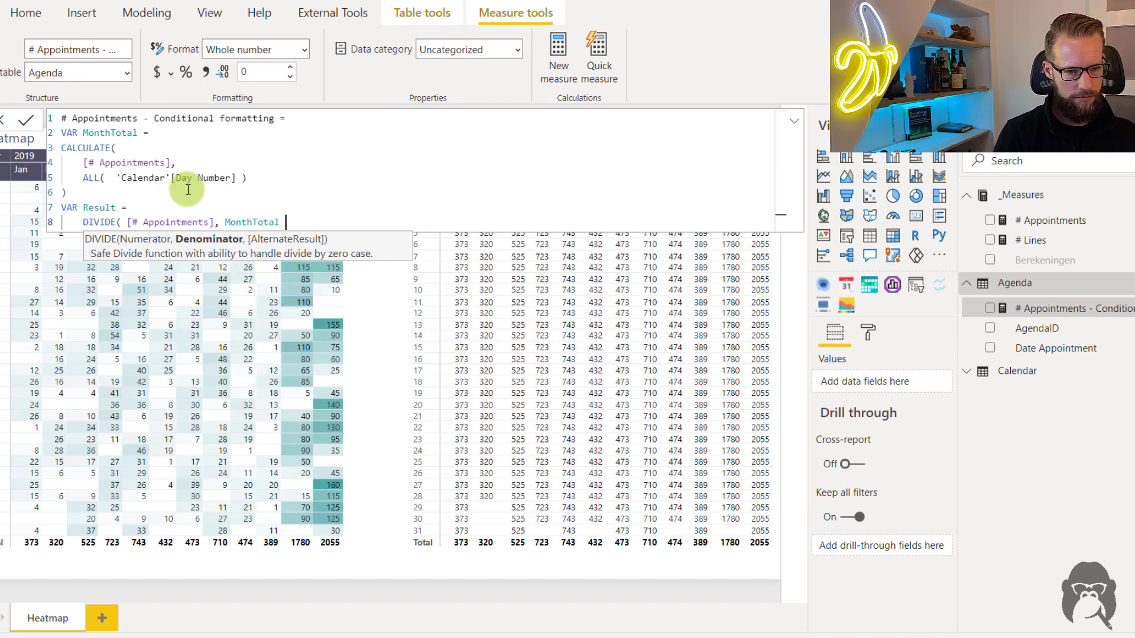
text())
key(Return)
text(RETUR)
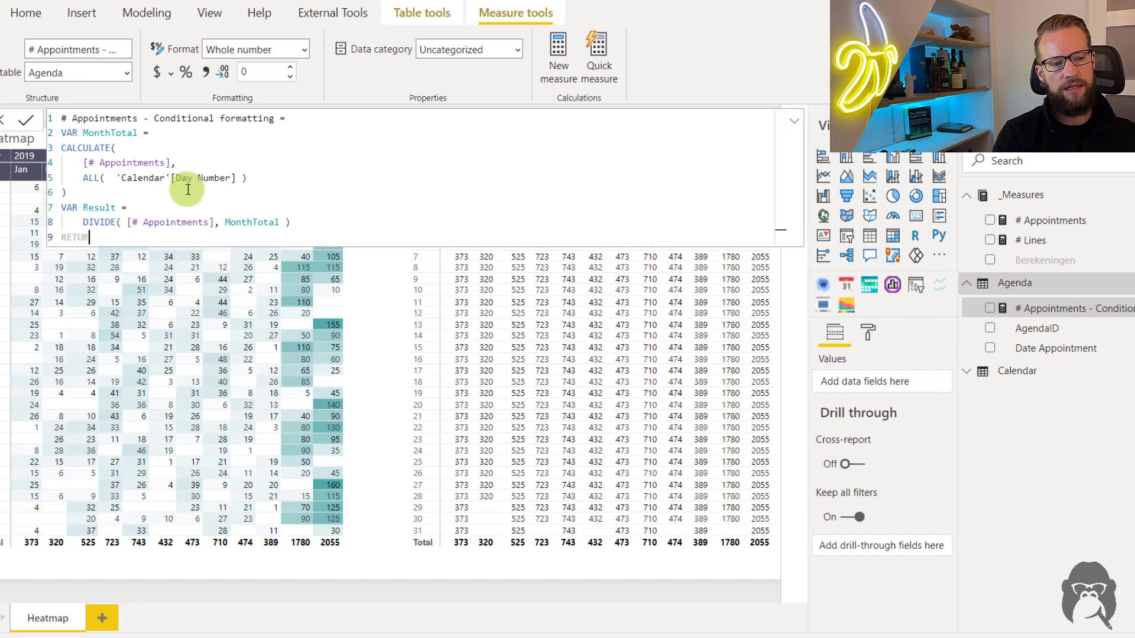
text(N)
key(Return)
text(Result)
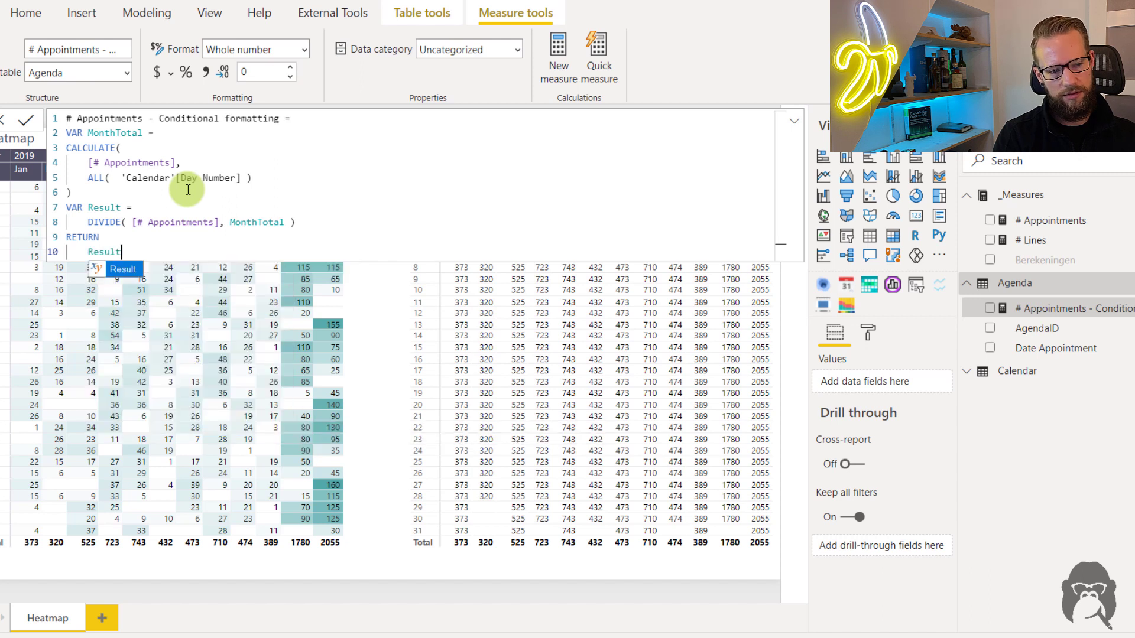
key(Escape)
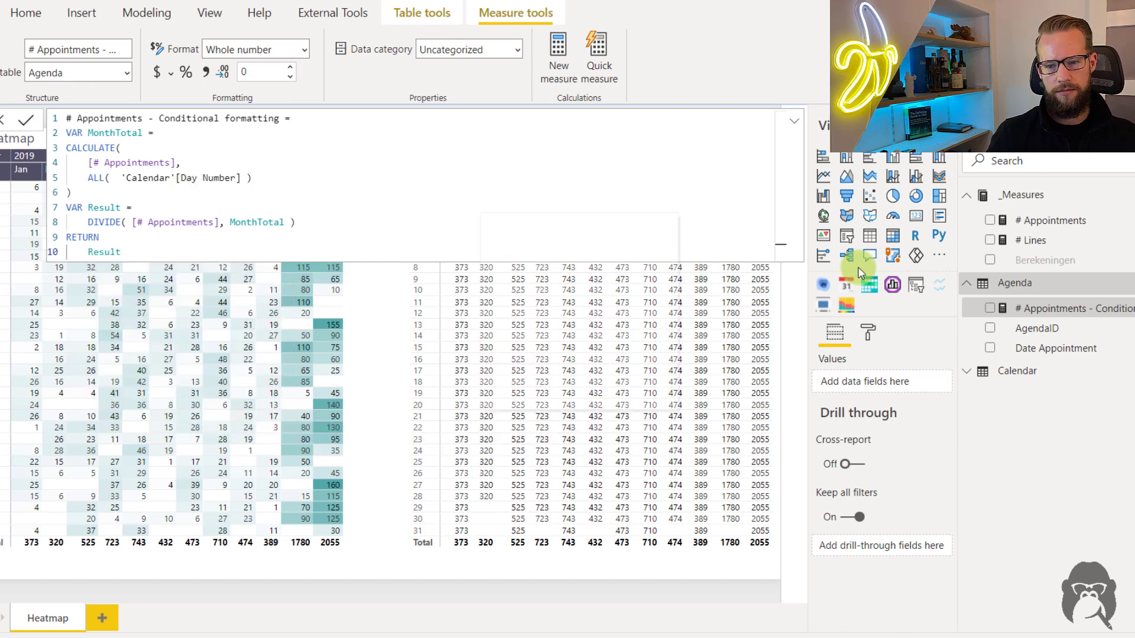
key(Return)
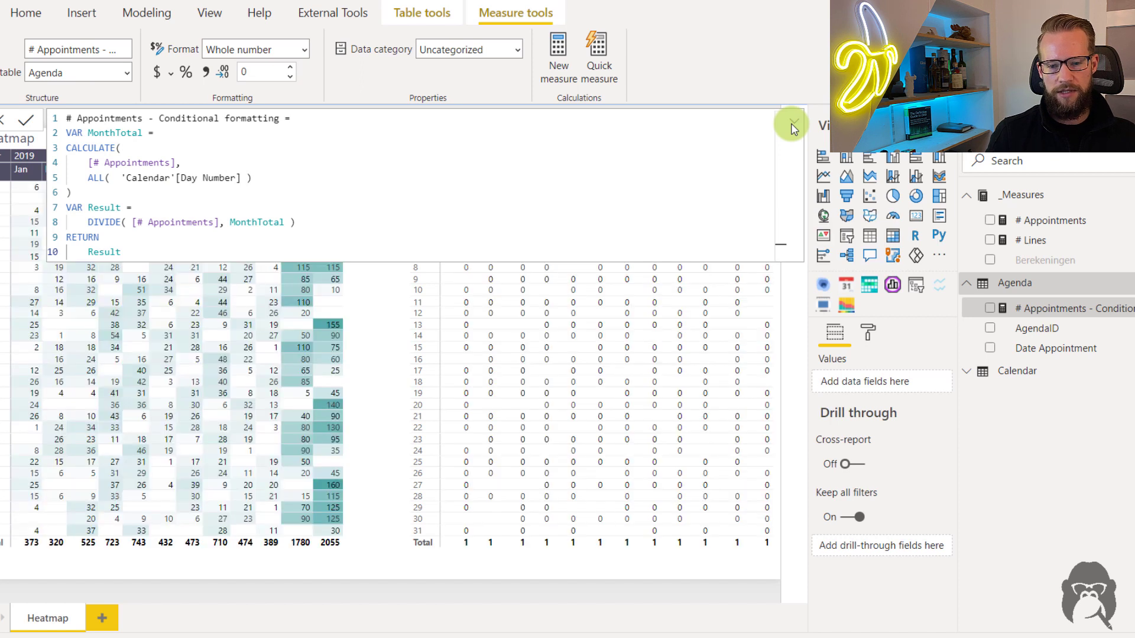
- Format the measure as a percentage with one decimal place
click(793, 122)
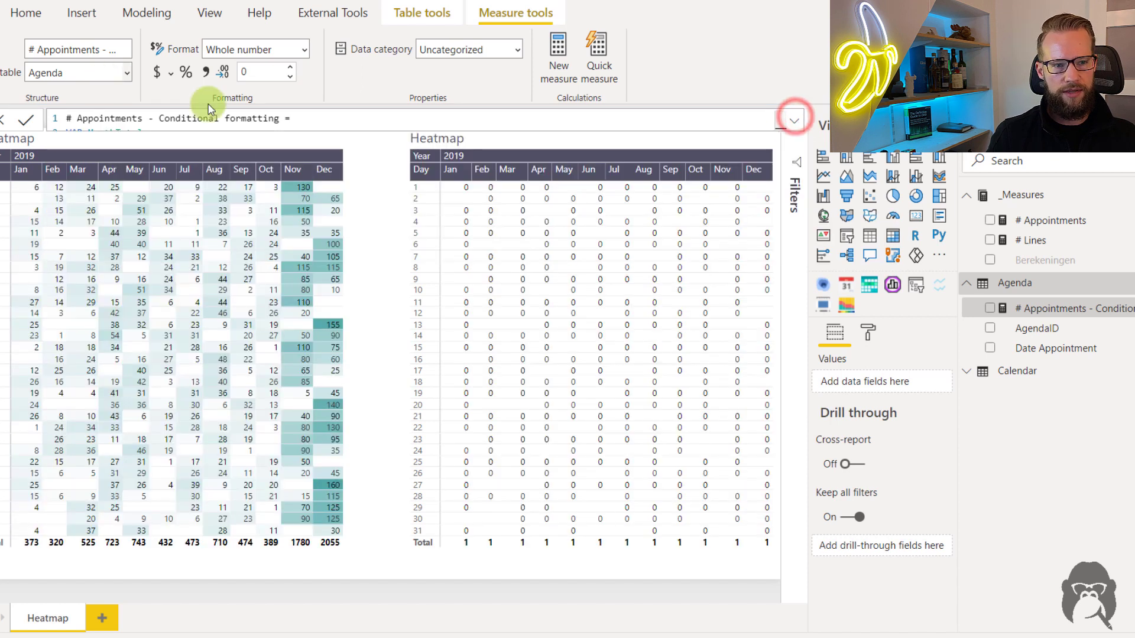
click(178, 73)
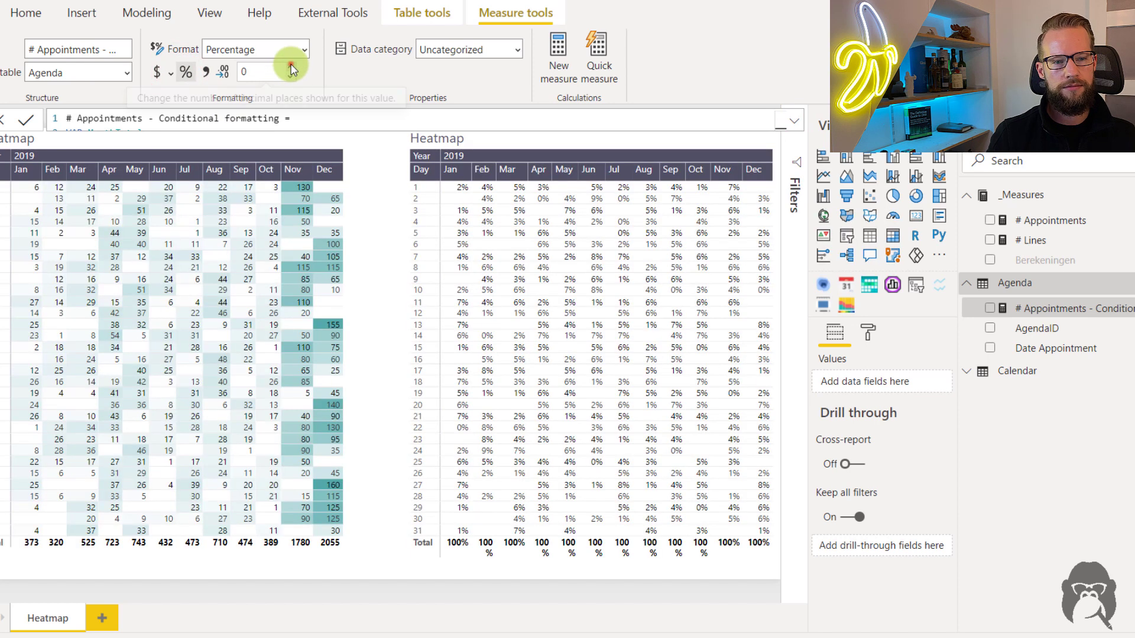
click(292, 67)
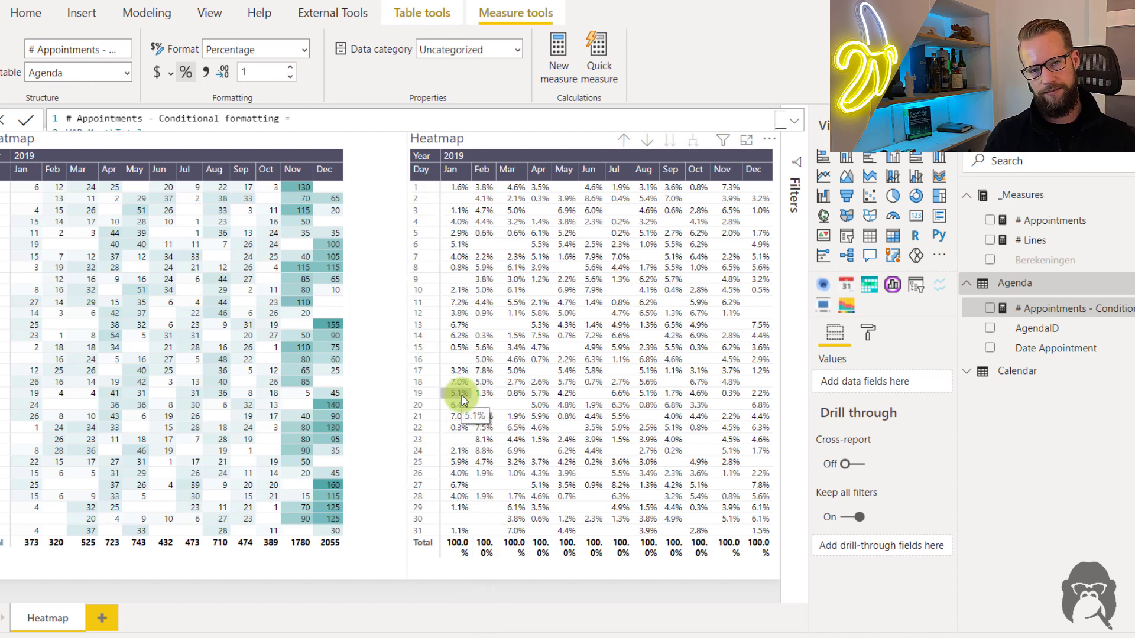
click(173, 140)
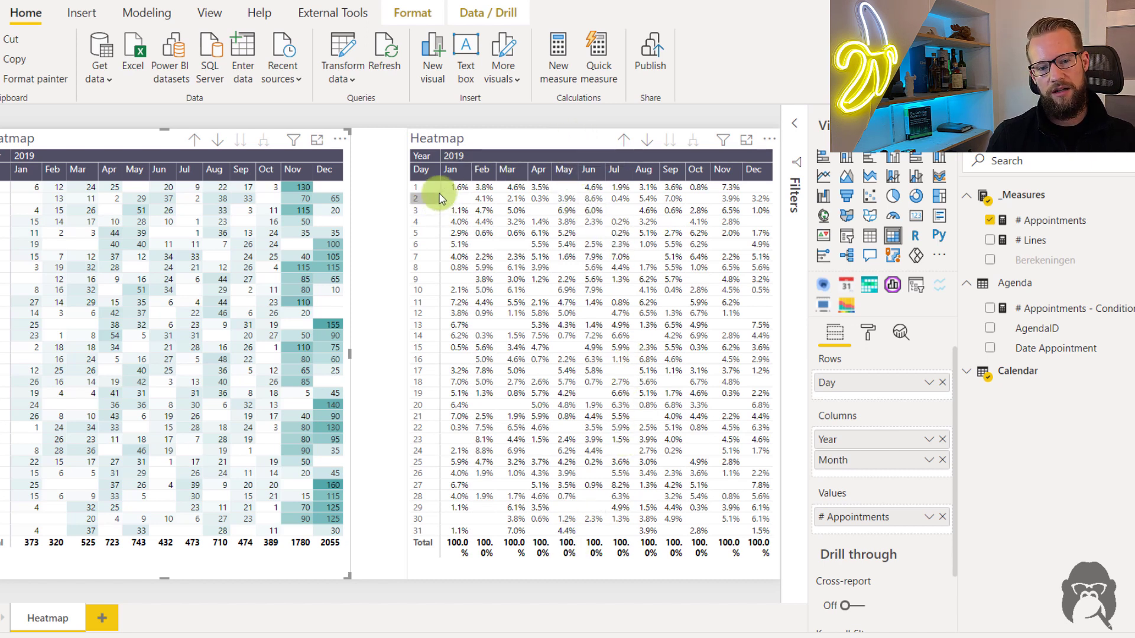
- In the right heatmap, replace the Conditional formatting measure with # Appointments in Values
click(559, 140)
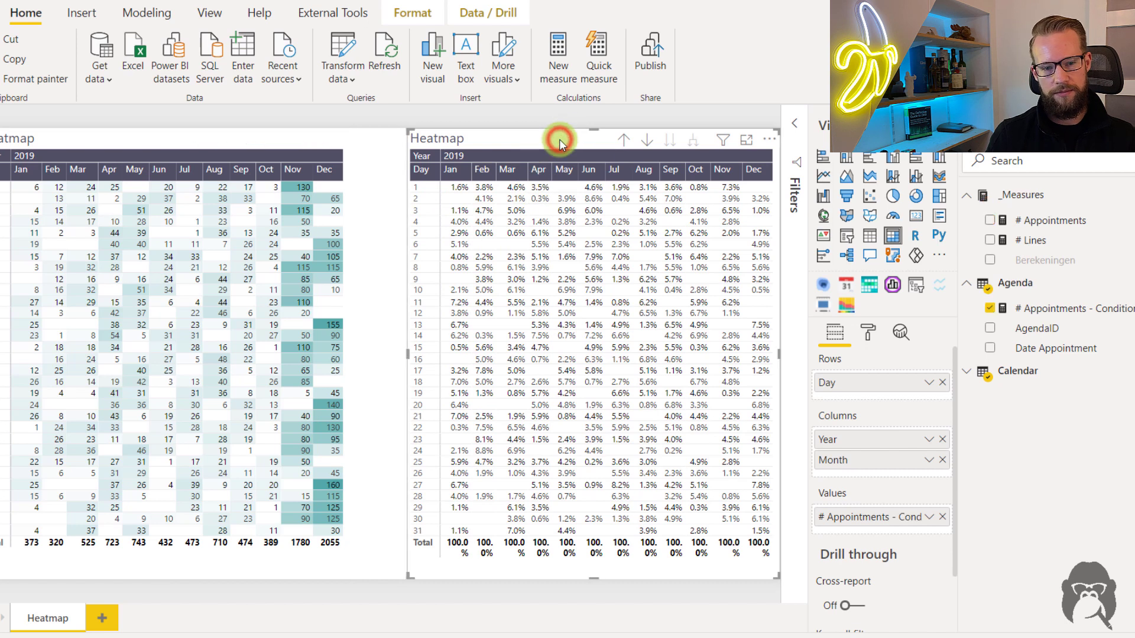
click(941, 517)
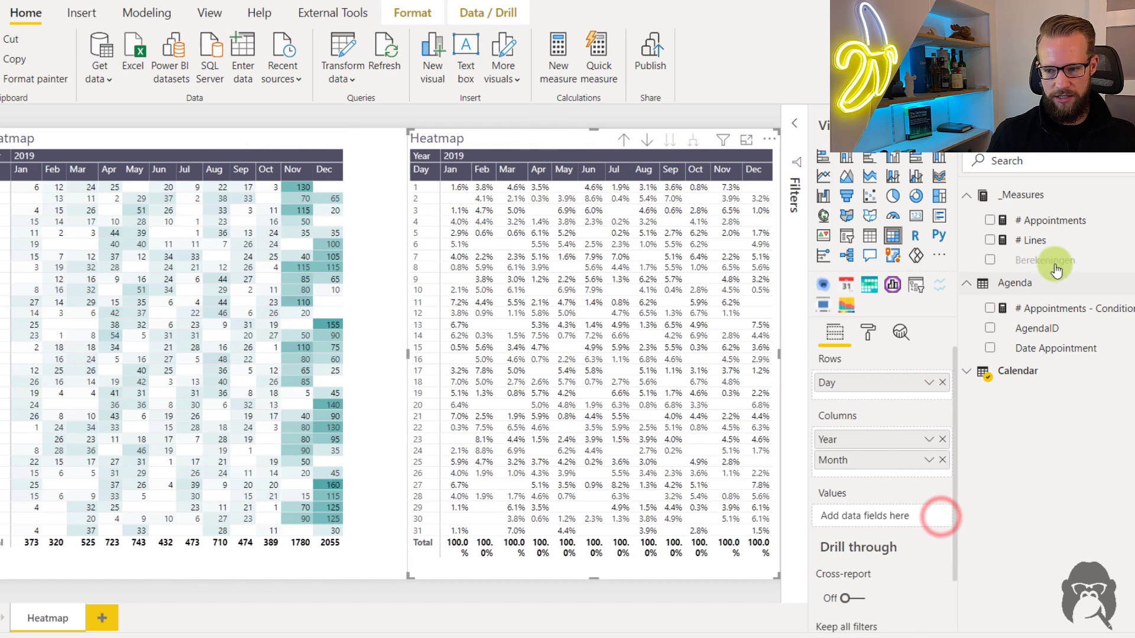
click(990, 222)
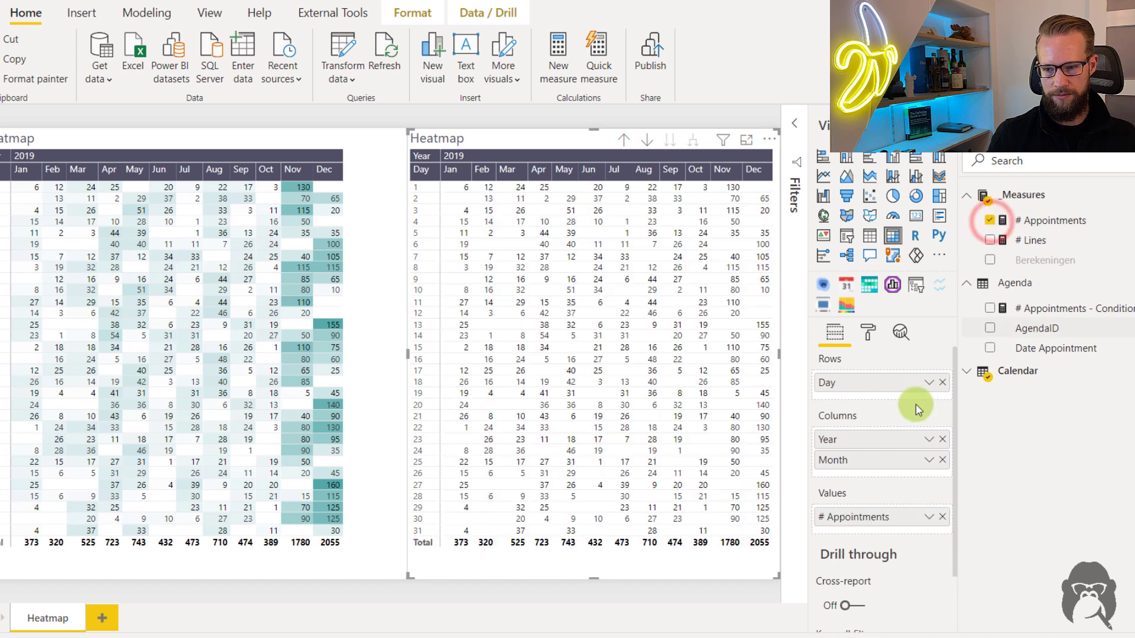
click(867, 332)
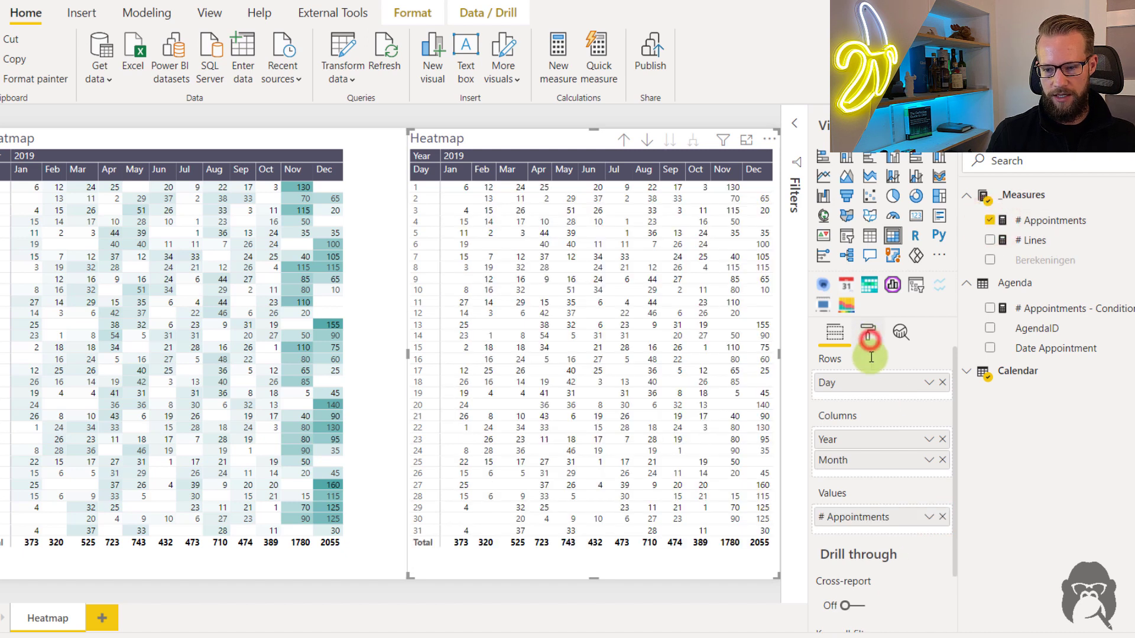
click(834, 331)
click(929, 518)
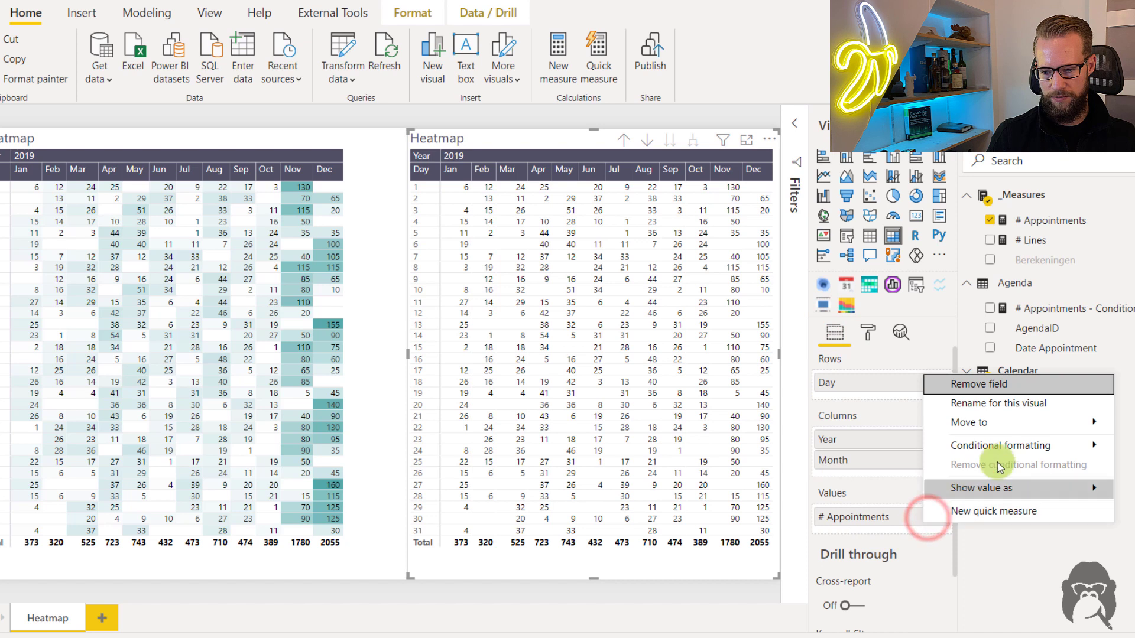
- Base the background colour scale on # Appointments - Conditional formatting, with white for the lowest value
mouse_move(1007, 446)
click(845, 447)
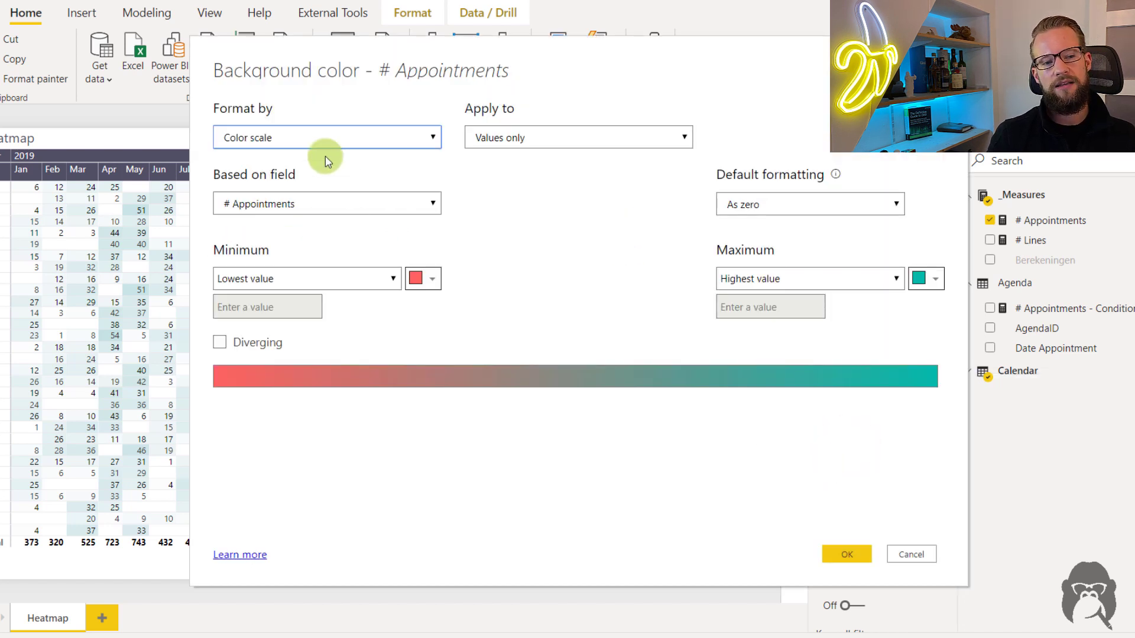
click(367, 208)
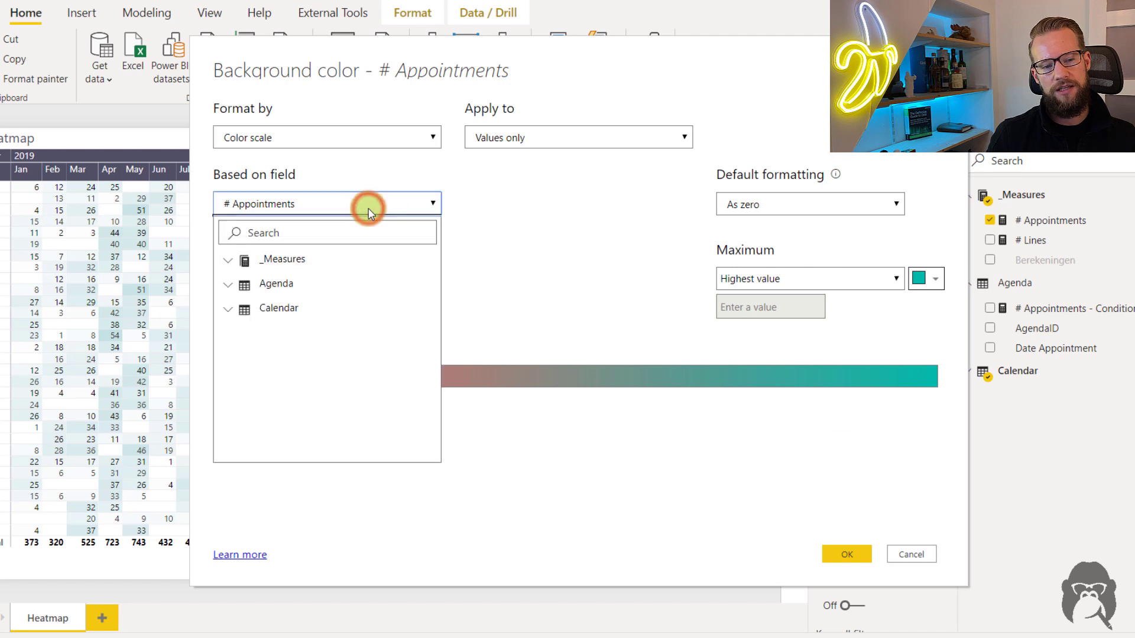
click(303, 233)
text(conditio)
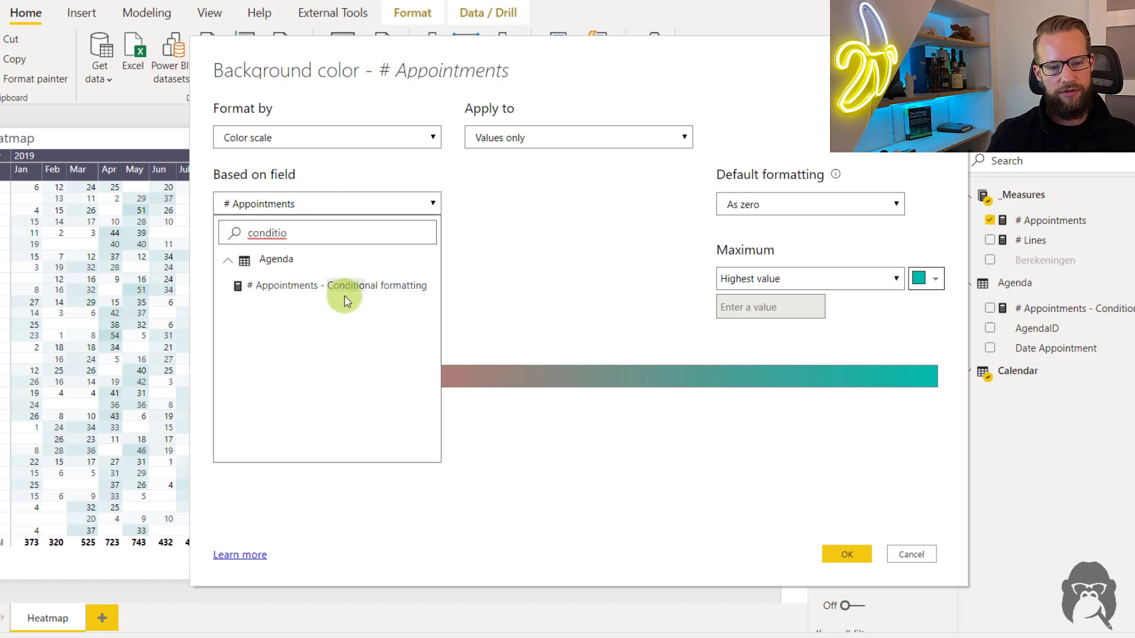
click(338, 286)
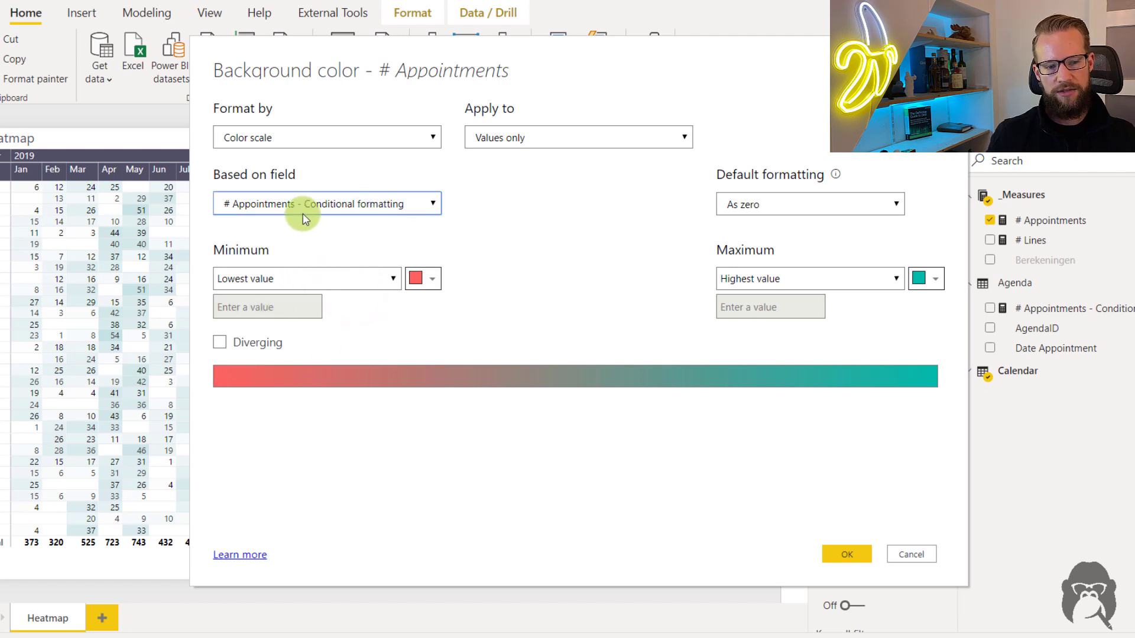
click(352, 278)
click(281, 296)
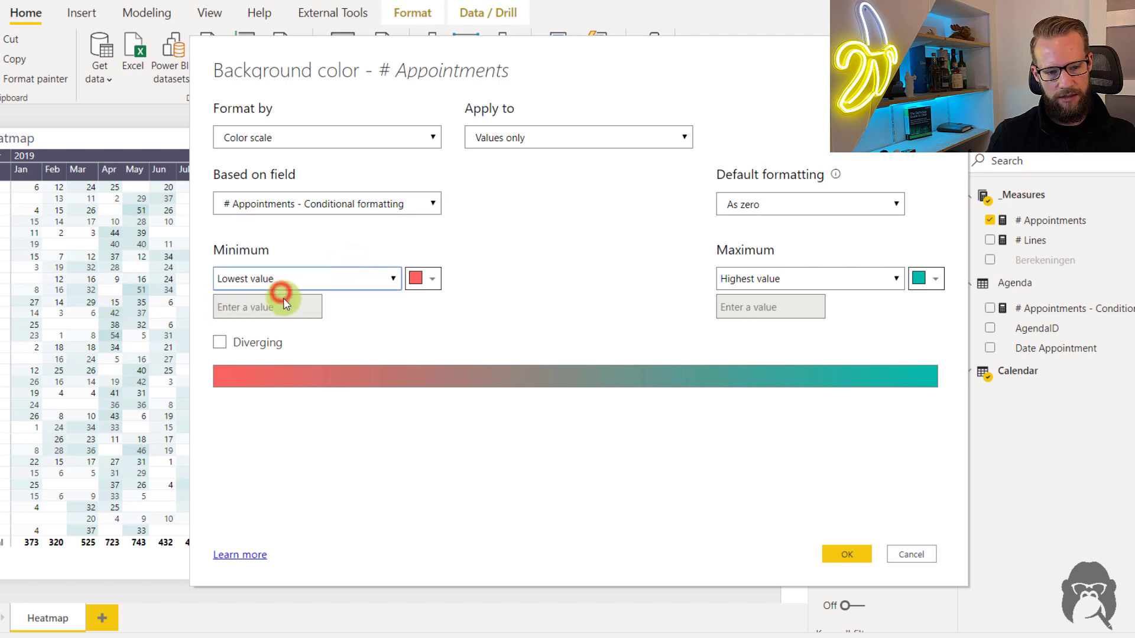
click(415, 278)
click(307, 322)
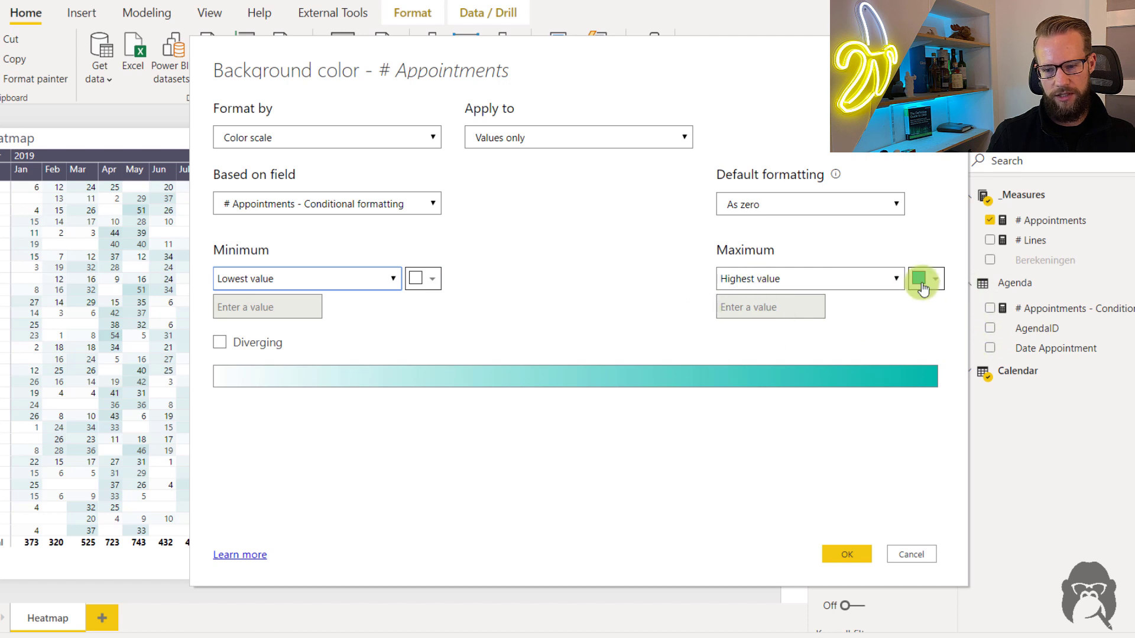
- Apply the white-to-teal background colour scale to the right heatmap
click(851, 552)
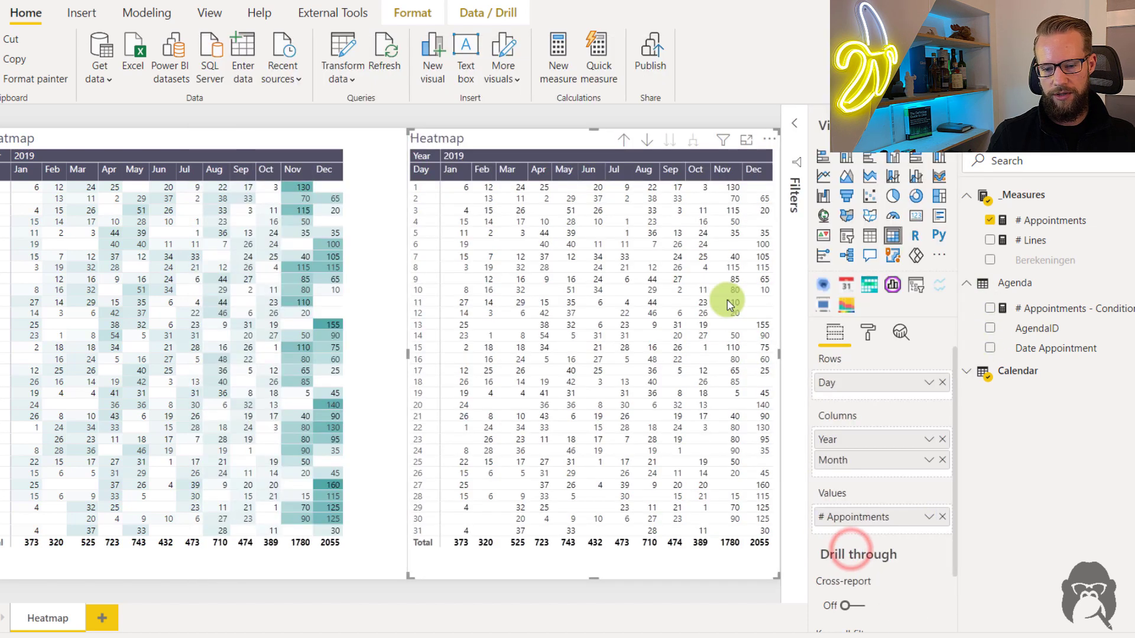